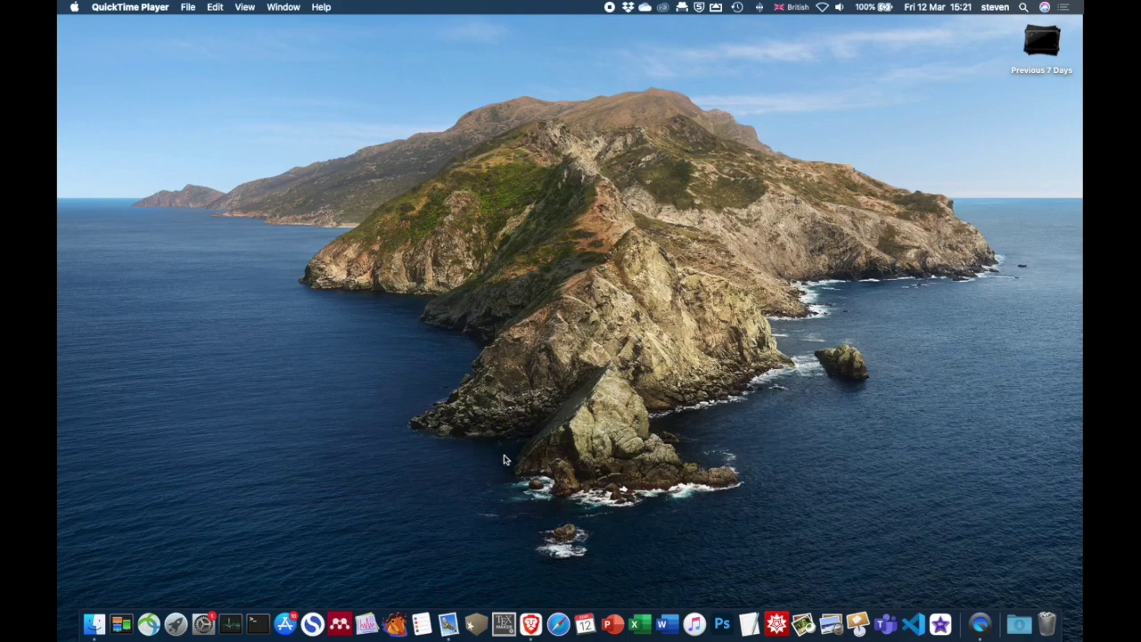
- Bring Brave forward, showing the Google results for 'git srs-igor'
click(531, 624)
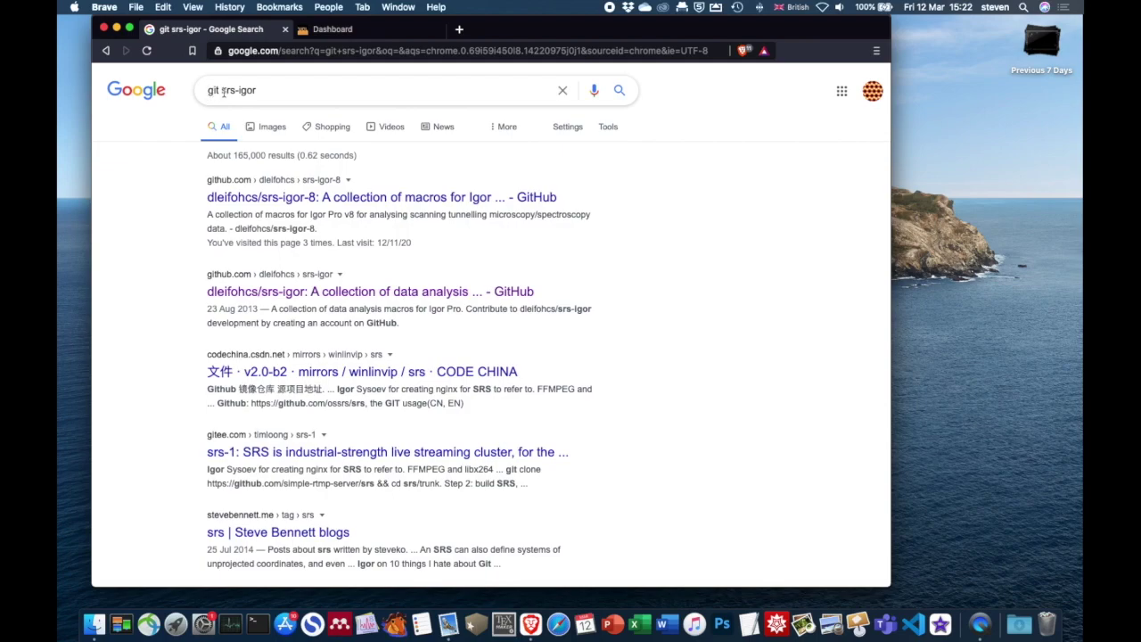
- Open the dleifohcs/srs-igor-8 GitHub repository and look over its page
click(257, 198)
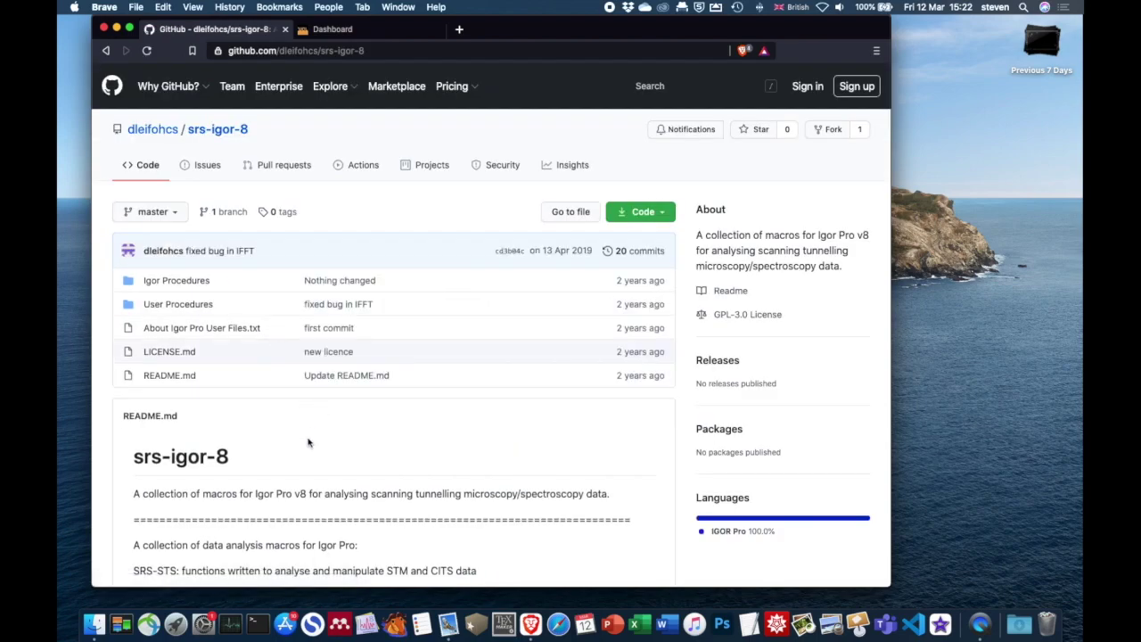
scroll(308, 436, down, 3)
scroll(308, 437, down, 2)
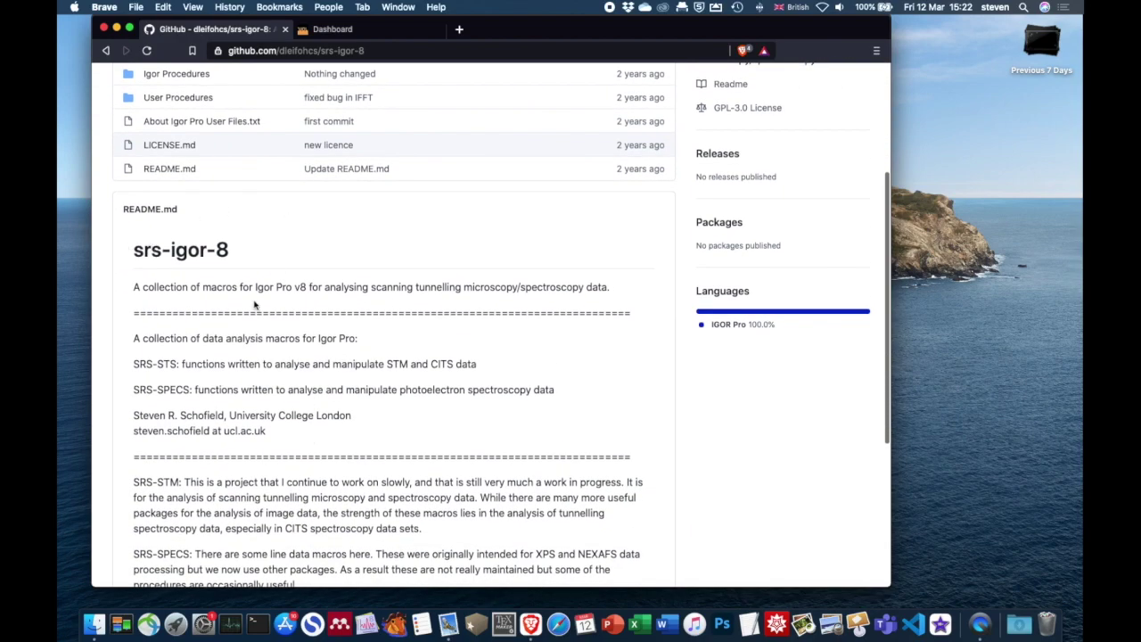
scroll(171, 280, up, 2)
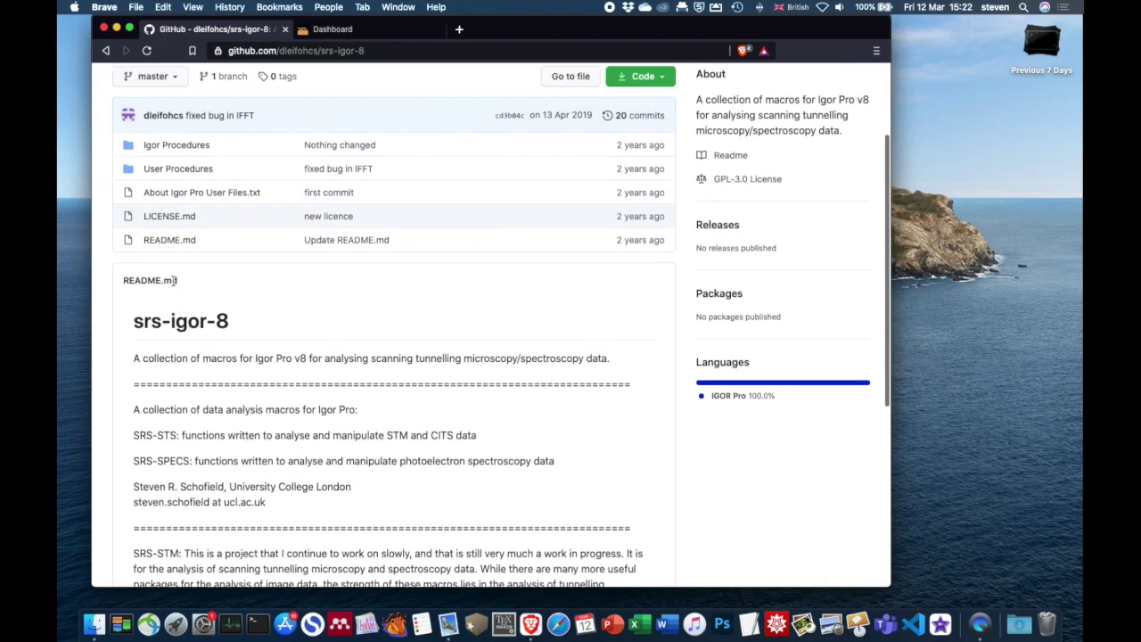
scroll(191, 304, up, 2)
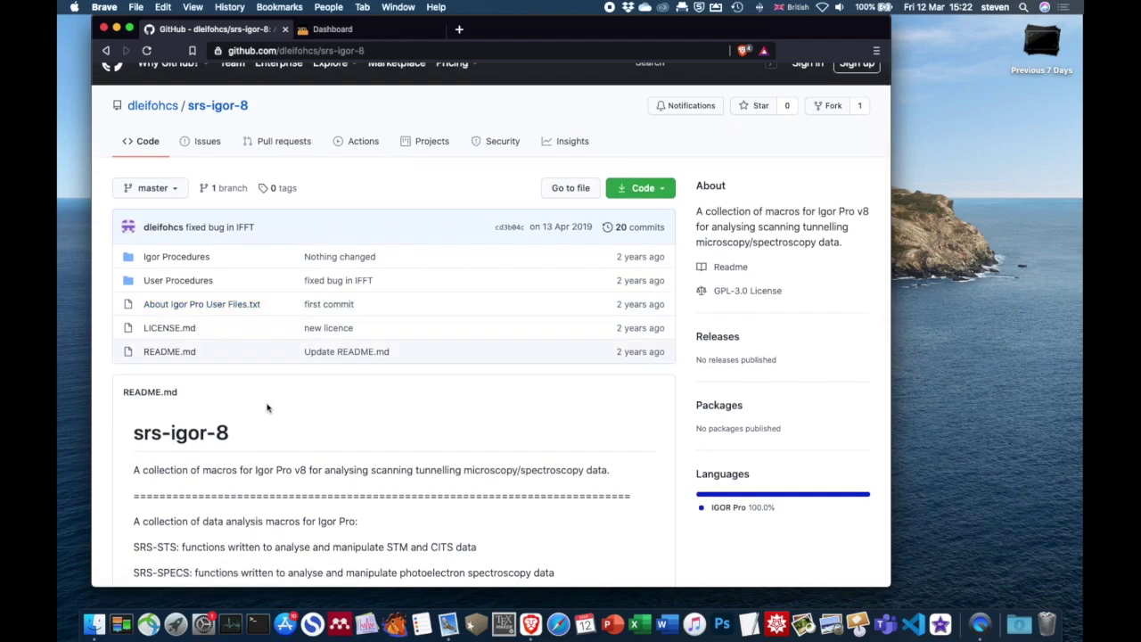
scroll(279, 407, up, 1)
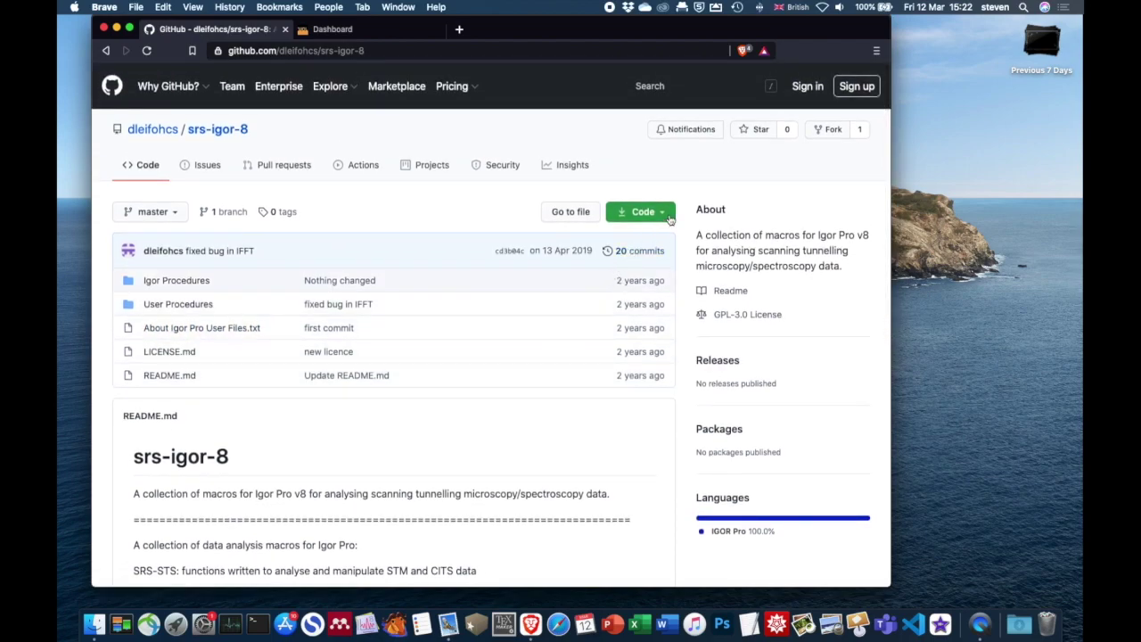
- Download the repository as srs-igor-8-master.zip via Code > Download ZIP, then switch to the Dashboard tab
click(662, 217)
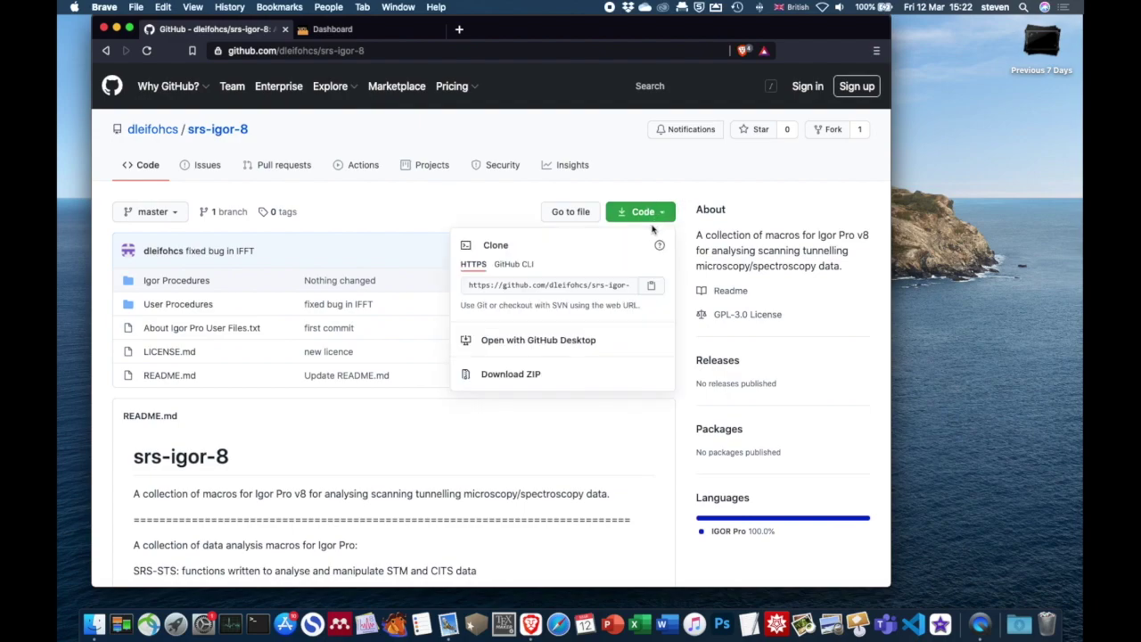
click(505, 375)
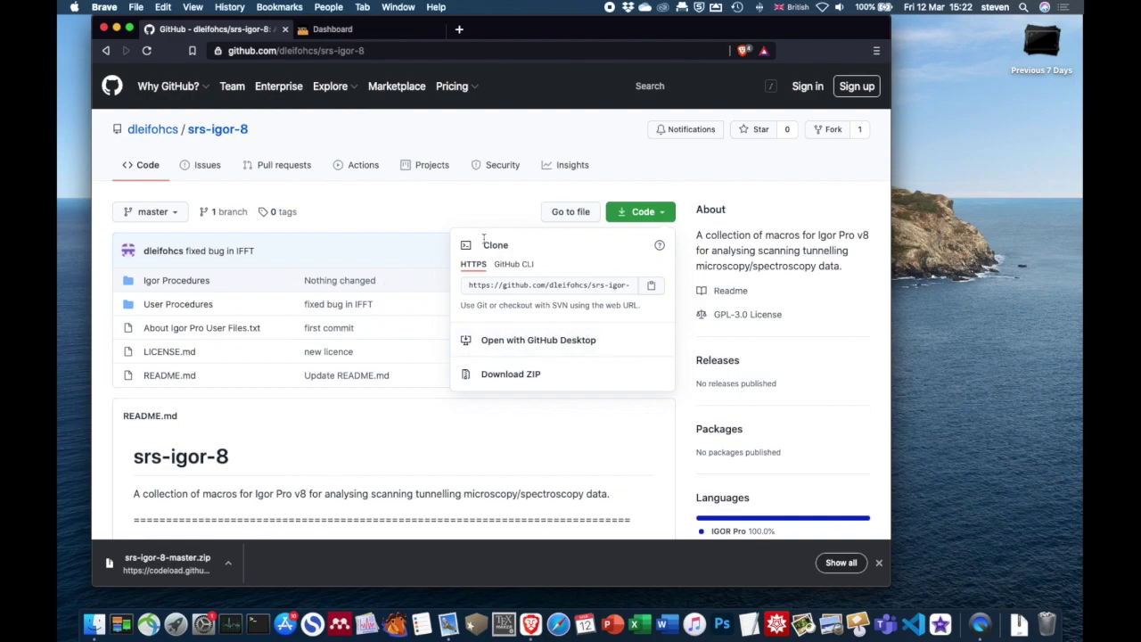
click(337, 32)
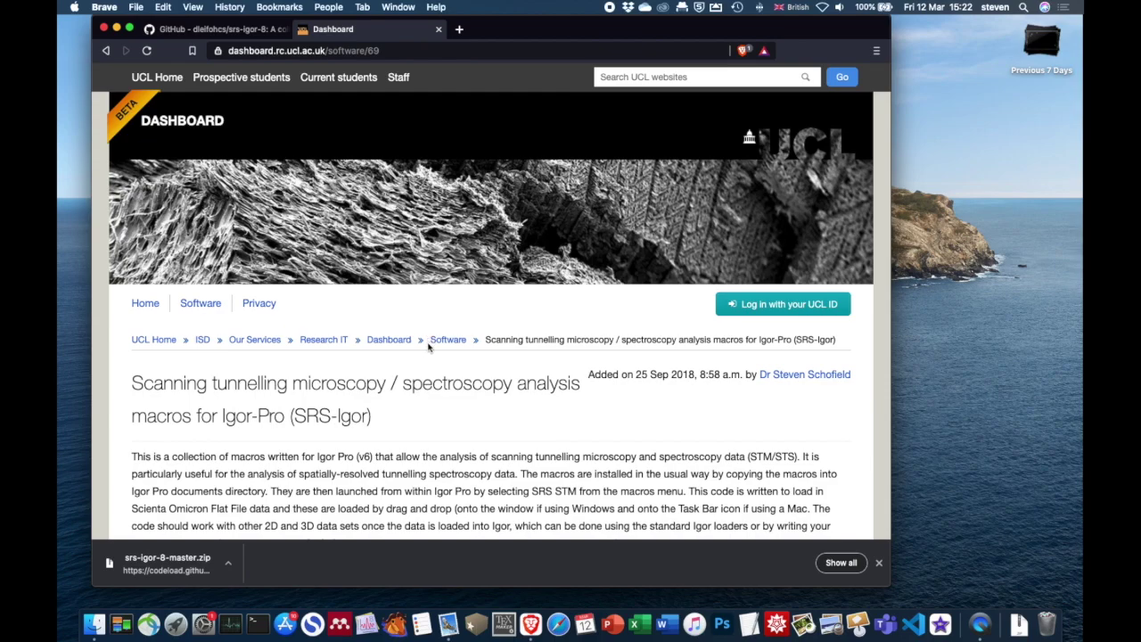
- Scroll the SRS-Igor Dashboard page and select its web address
scroll(294, 216, down, 1)
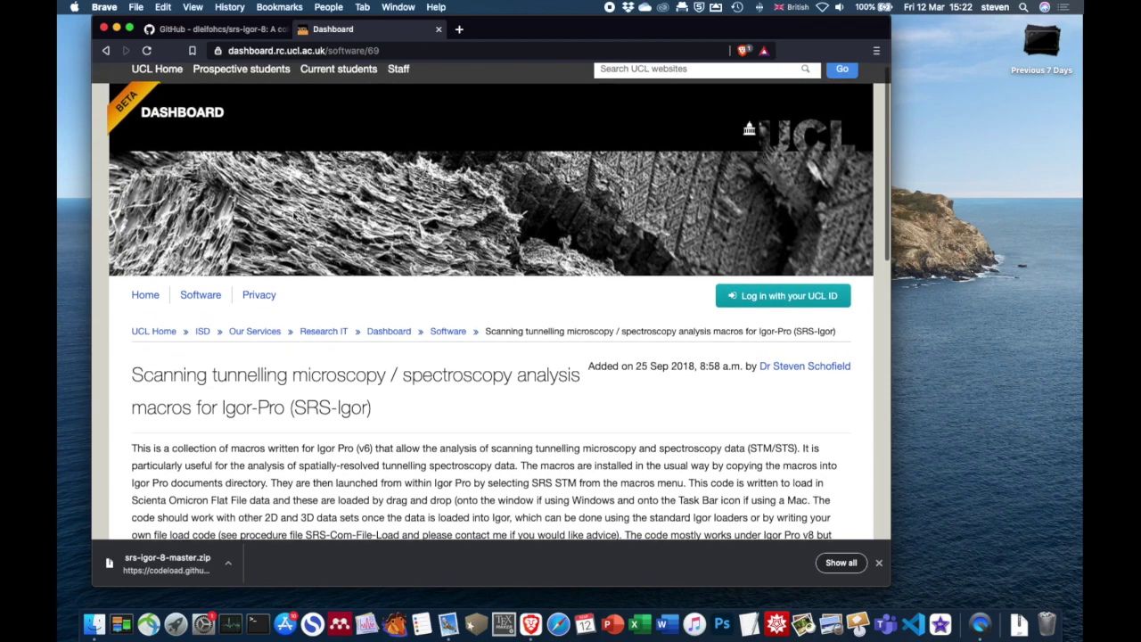
scroll(295, 215, up, 1)
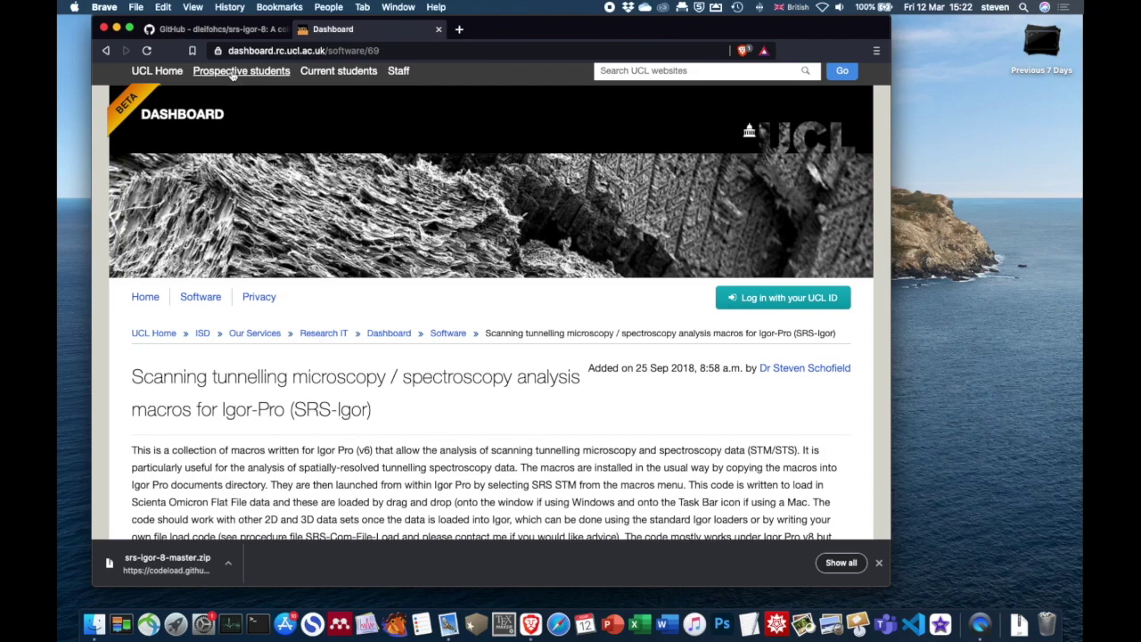
drag(230, 51, 326, 50)
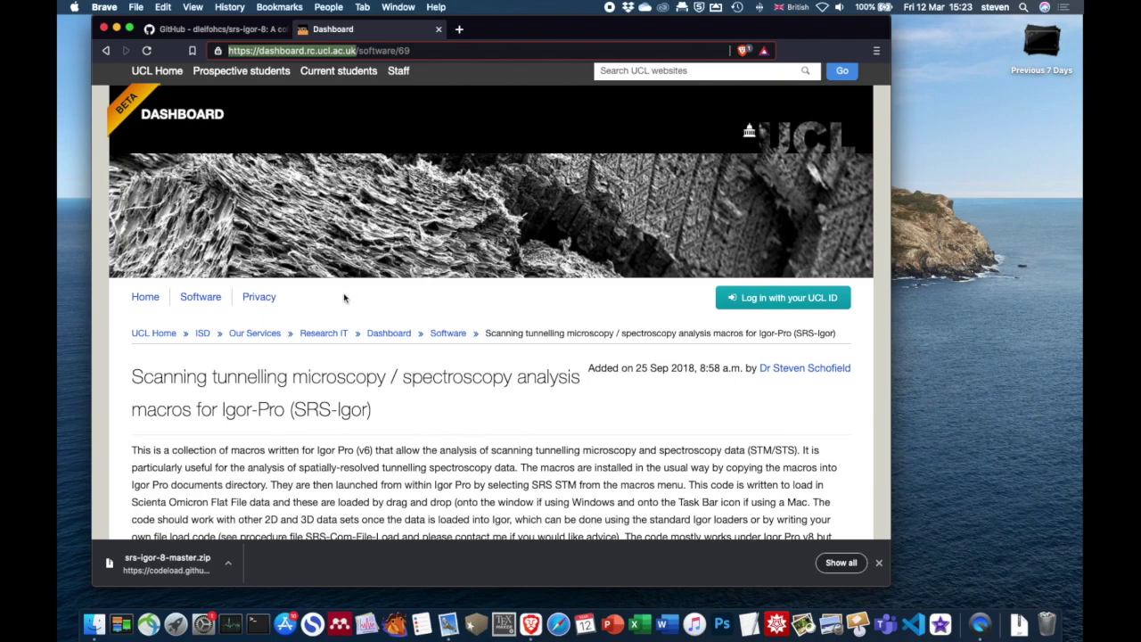
- Scroll the page further, then show the Downloads stack containing srs-igor-8-master.zip
scroll(388, 369, down, 3)
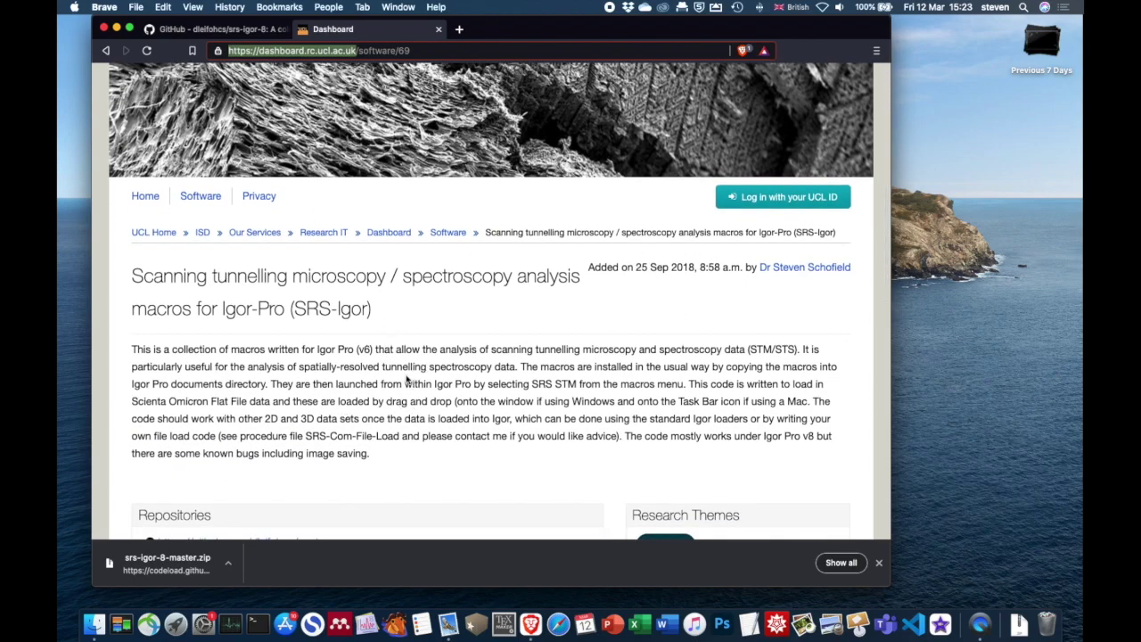
scroll(412, 387, down, 2)
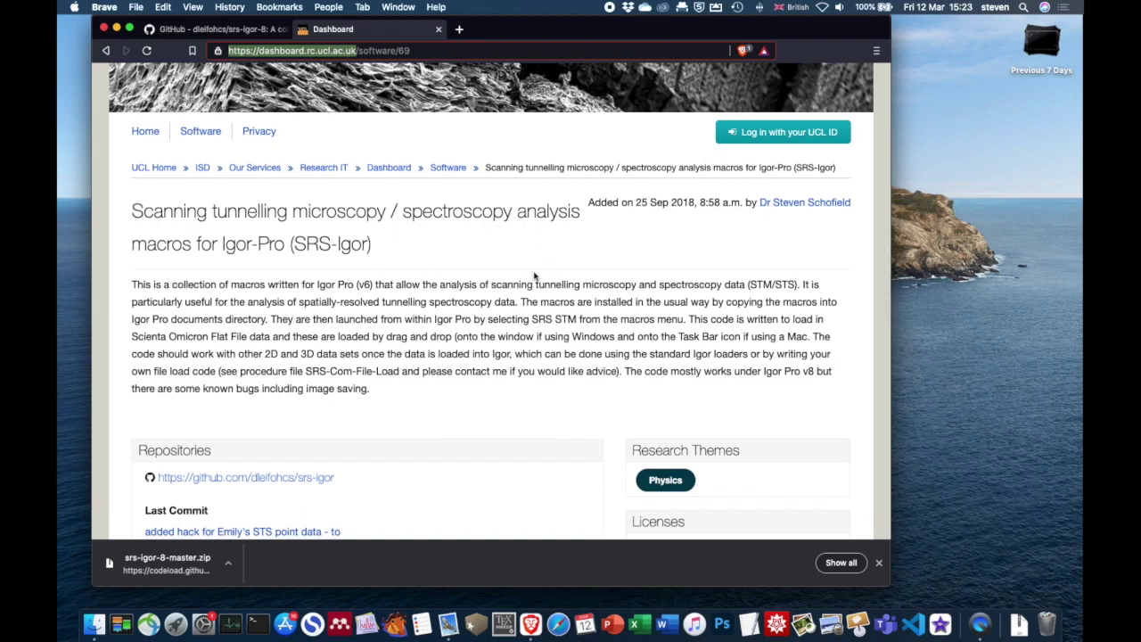
scroll(426, 263, up, 1)
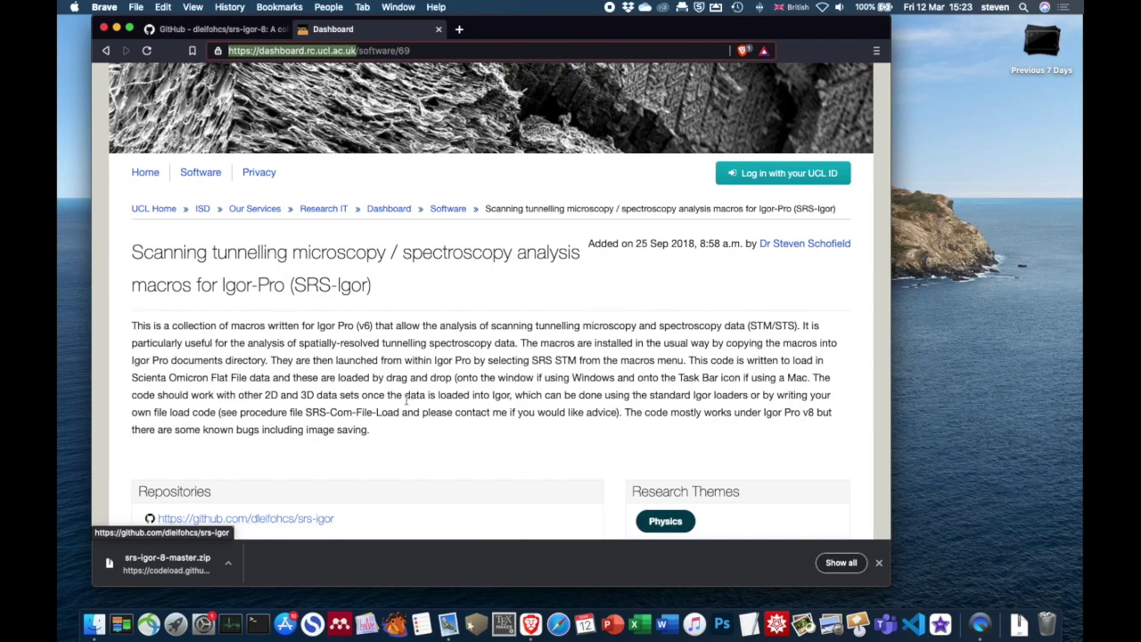
click(1017, 623)
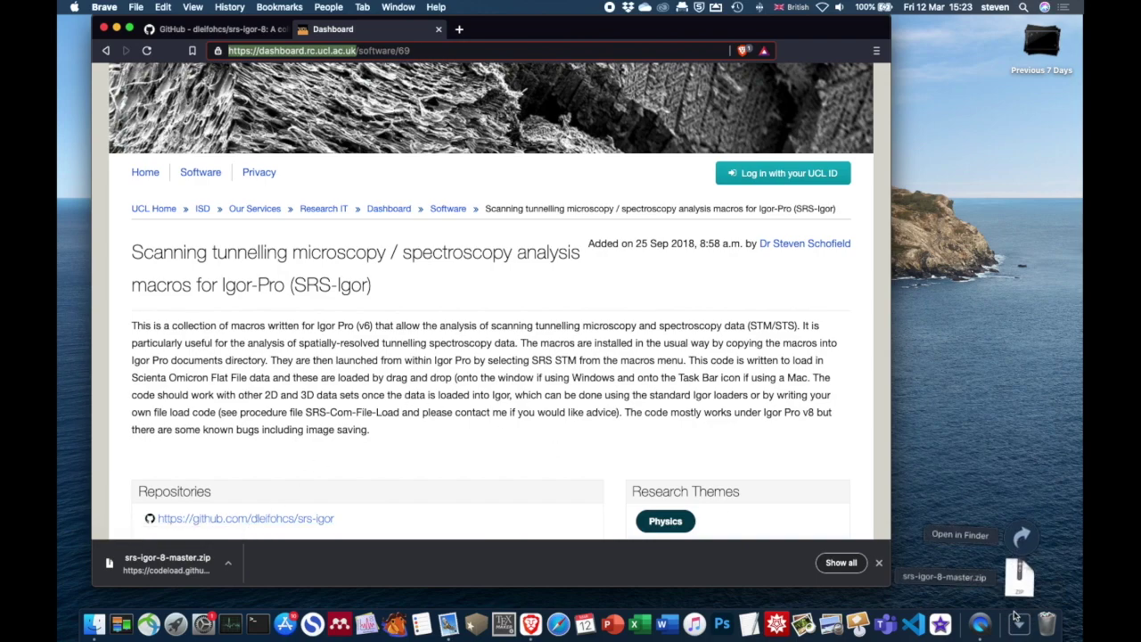
- Open Downloads in Finder and extract srs-igor-8-master.zip
click(1022, 535)
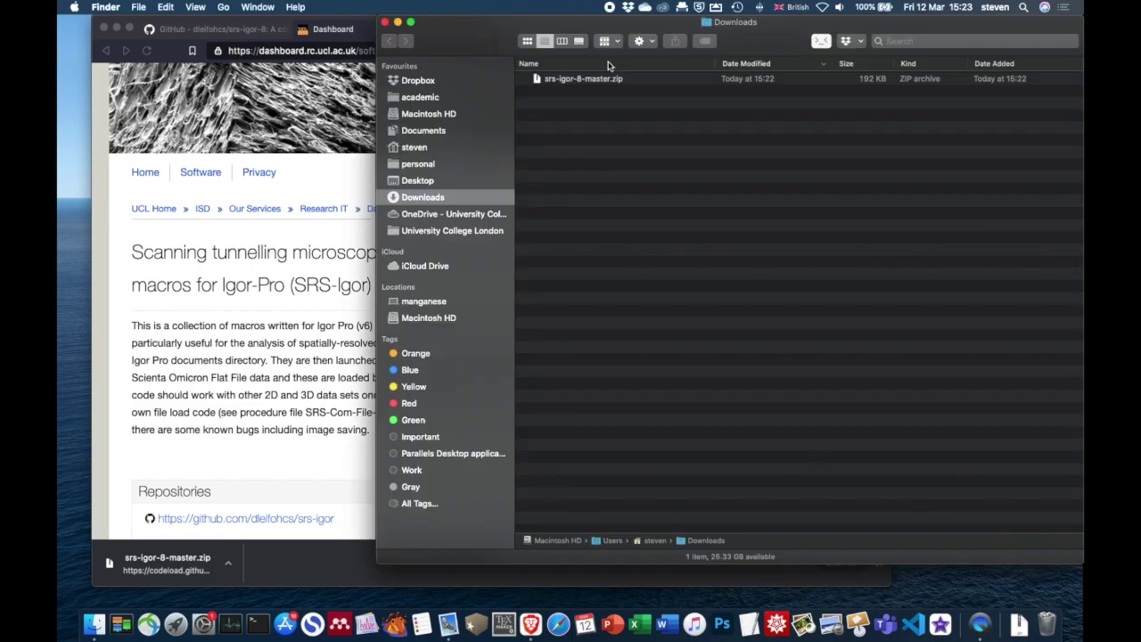
drag(499, 27, 304, 36)
click(363, 91)
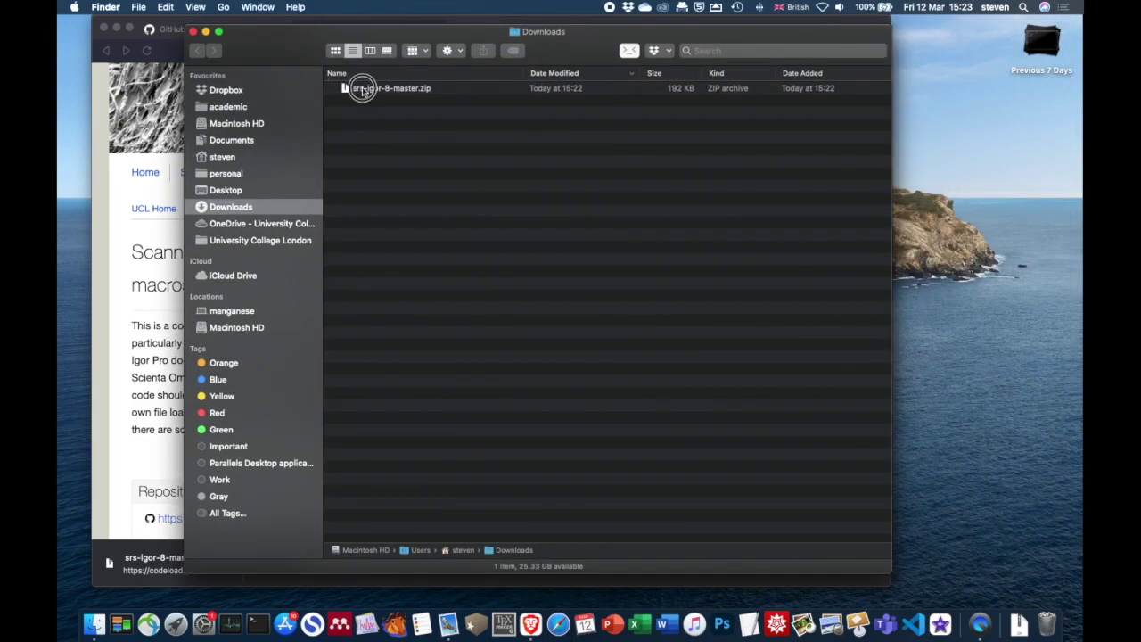
double_click(363, 90)
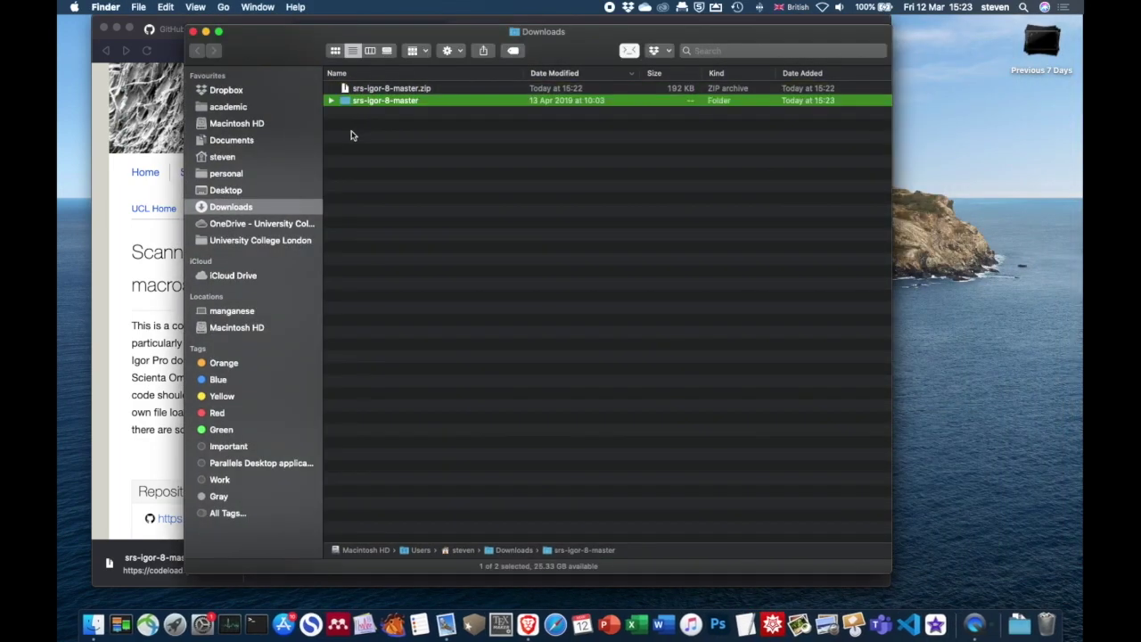
- Expand srs-igor-8-master's Igor Procedures, User Procedures and SRS folders, then collapse them again
click(331, 101)
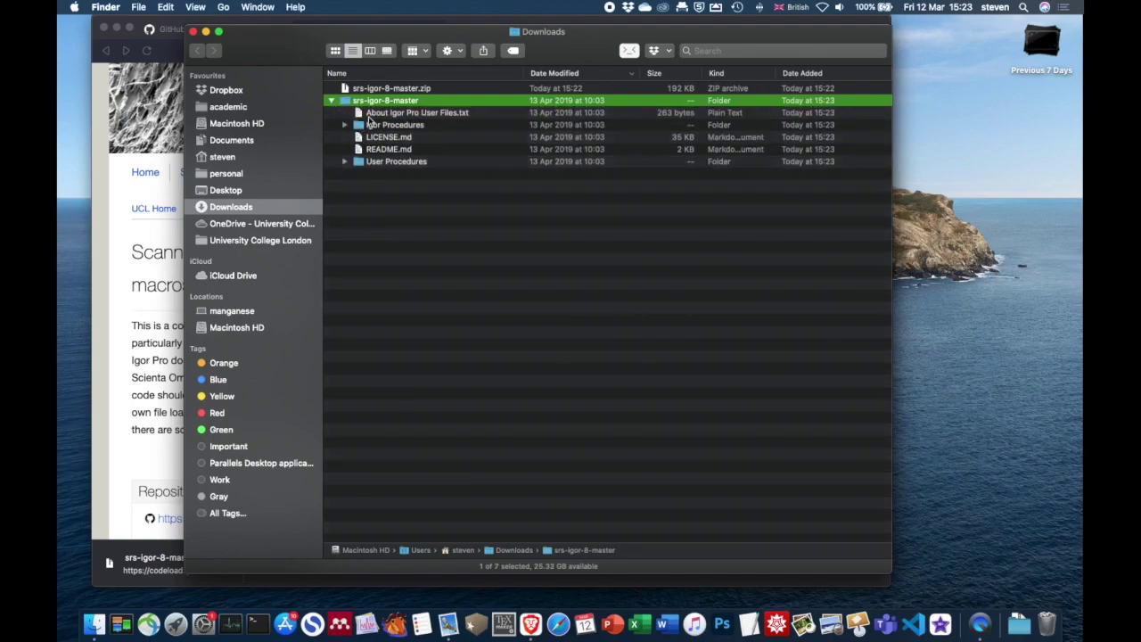
click(344, 125)
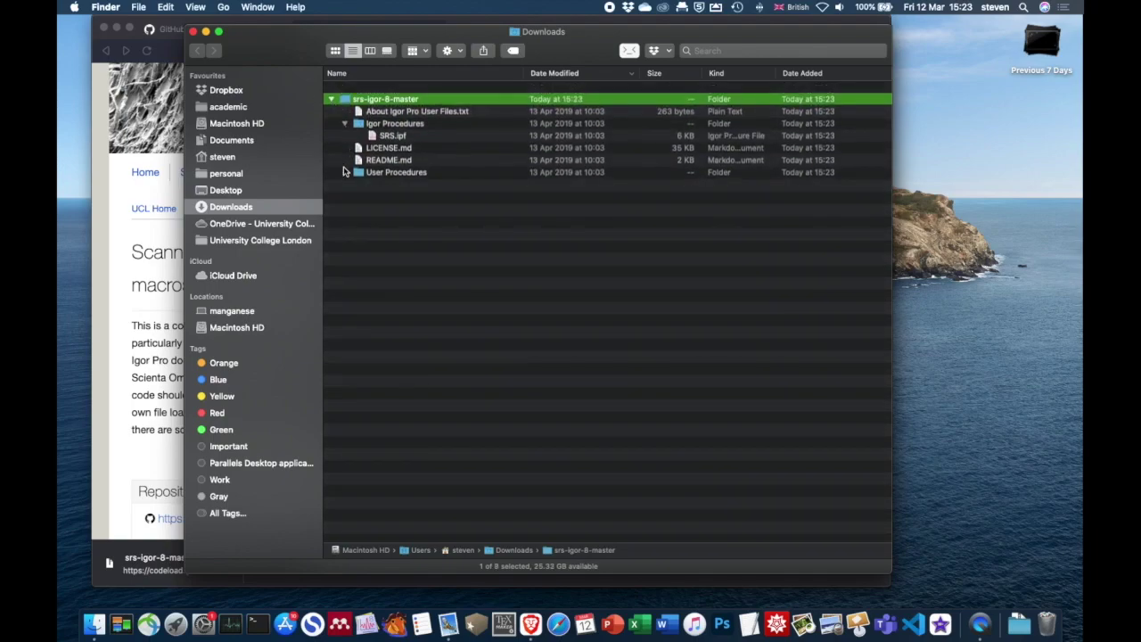
click(345, 161)
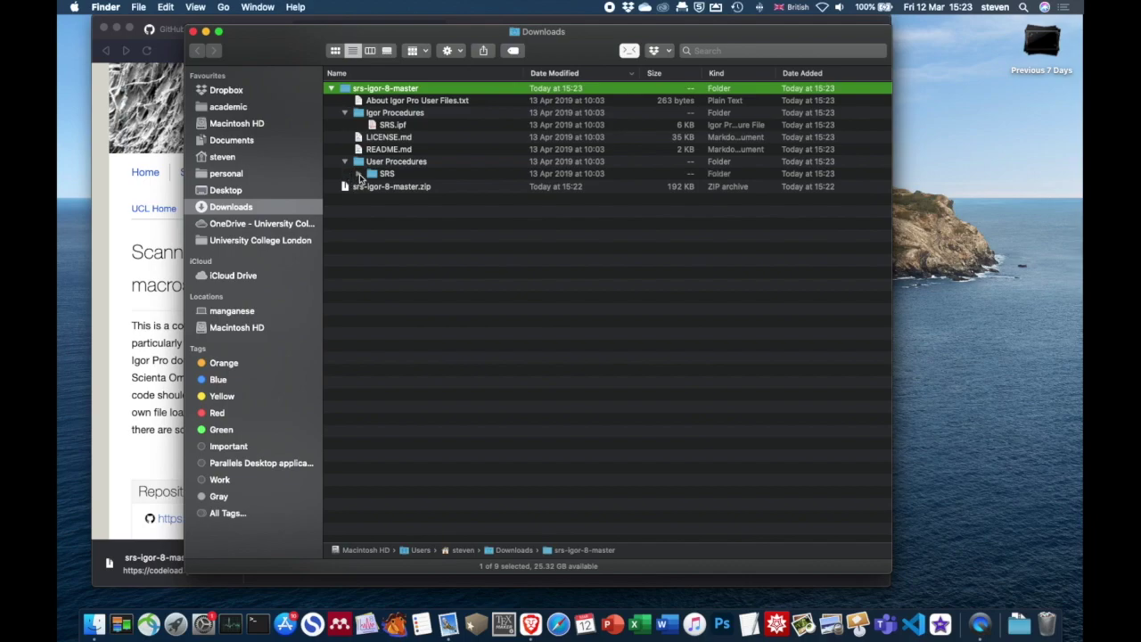
click(359, 174)
click(359, 173)
click(344, 161)
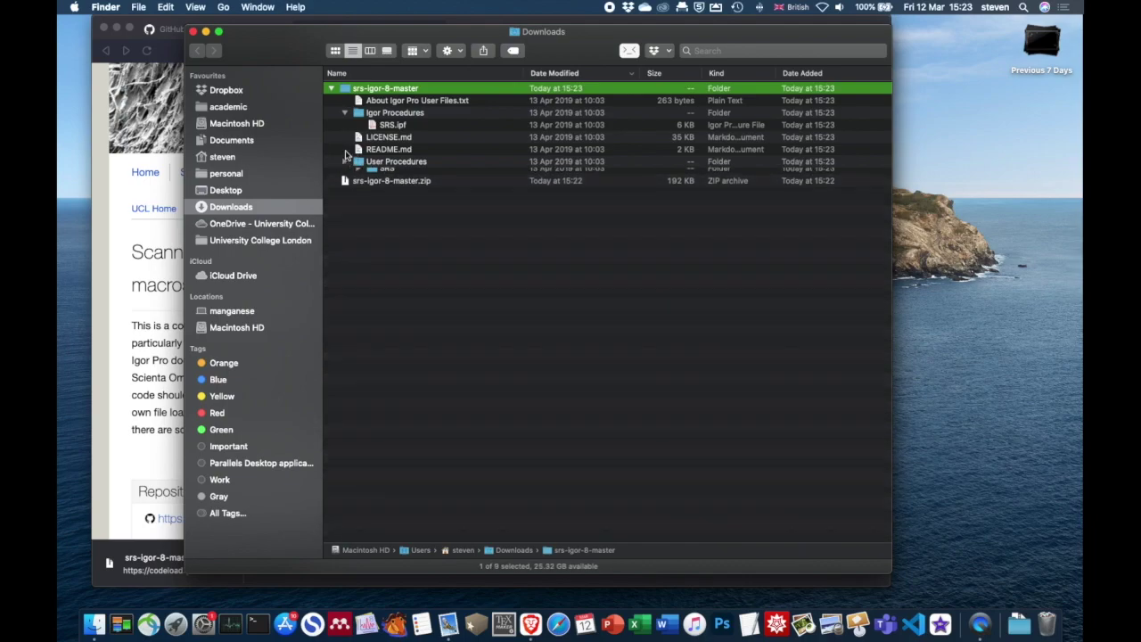
click(344, 113)
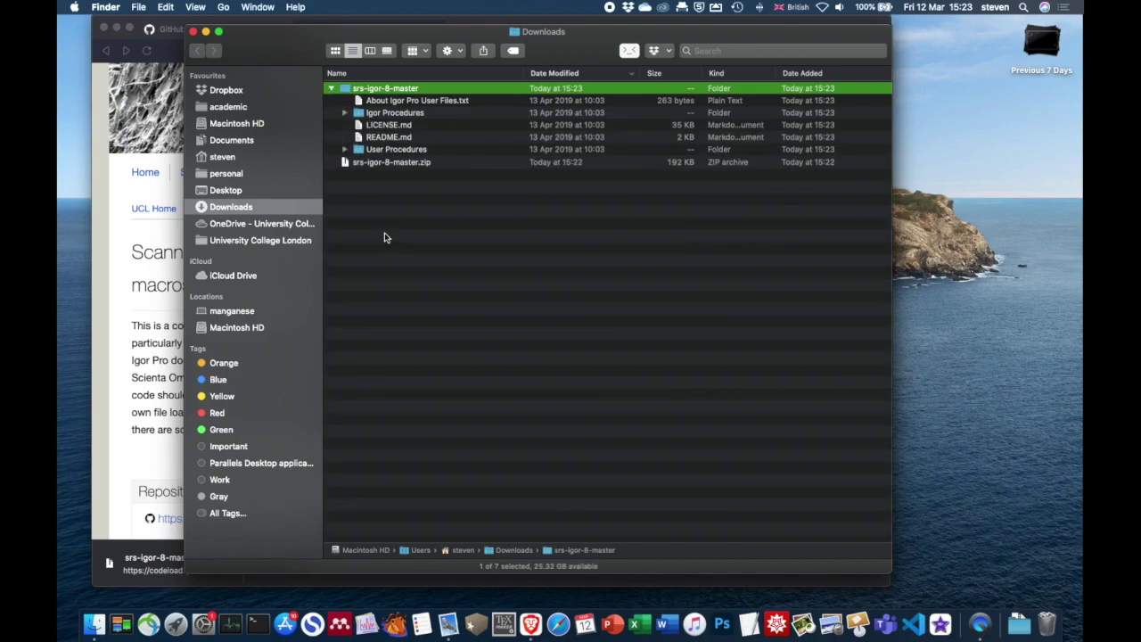
- In a new Finder window, open Documents › WaveMetrics › Igor Pro 8 User Files
key(super+n)
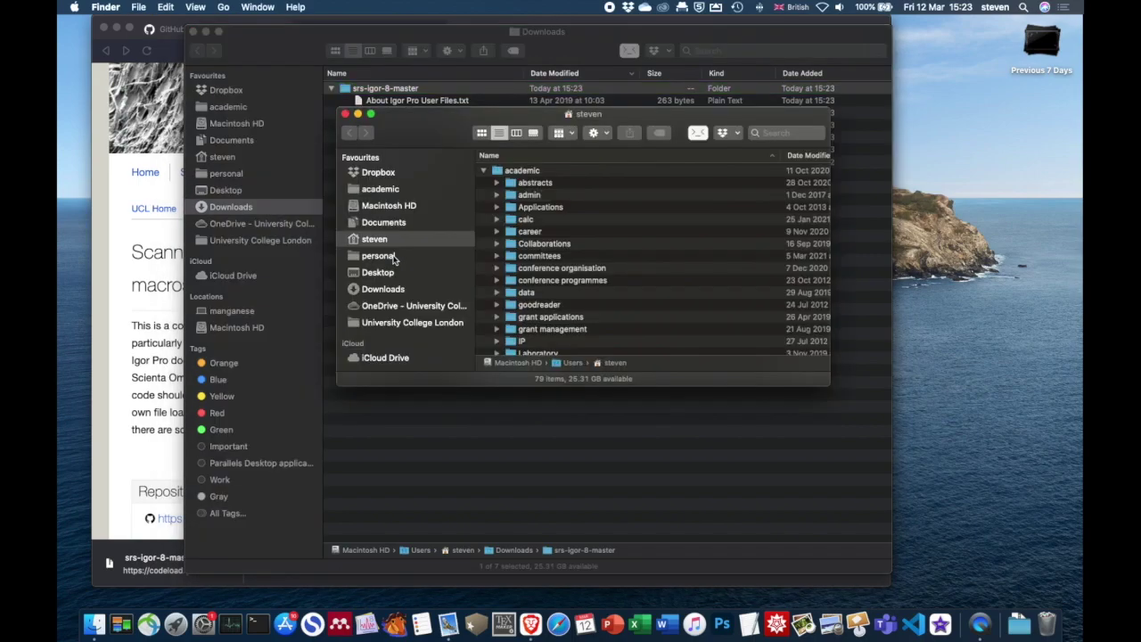
drag(403, 116, 296, 41)
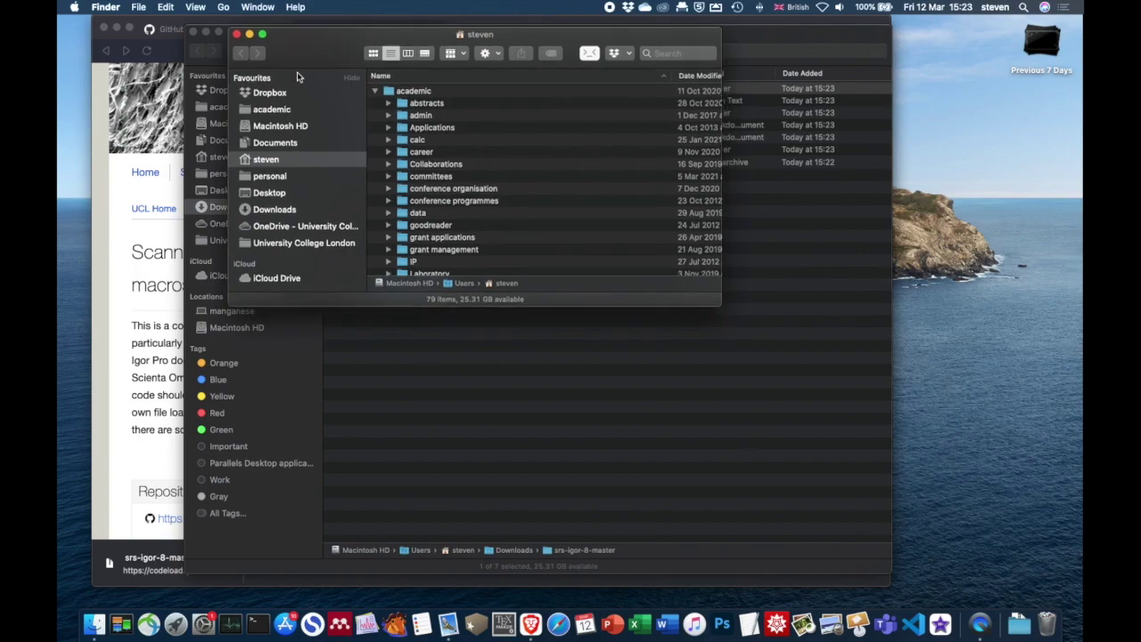
click(275, 148)
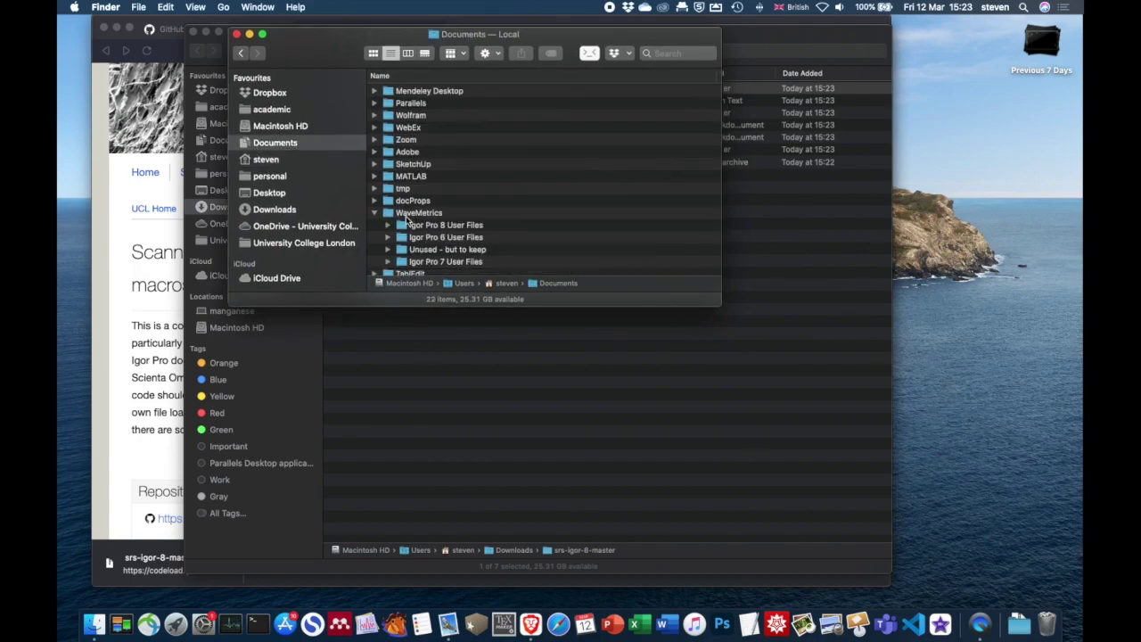
scroll(405, 216, down, 1)
scroll(405, 216, right, 1)
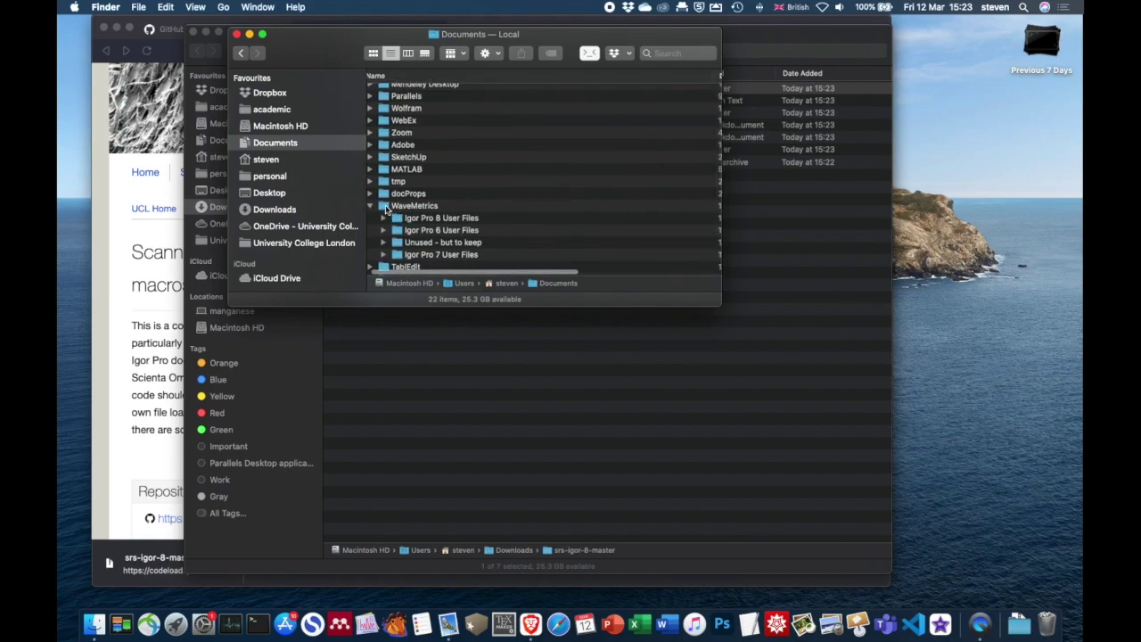
click(393, 206)
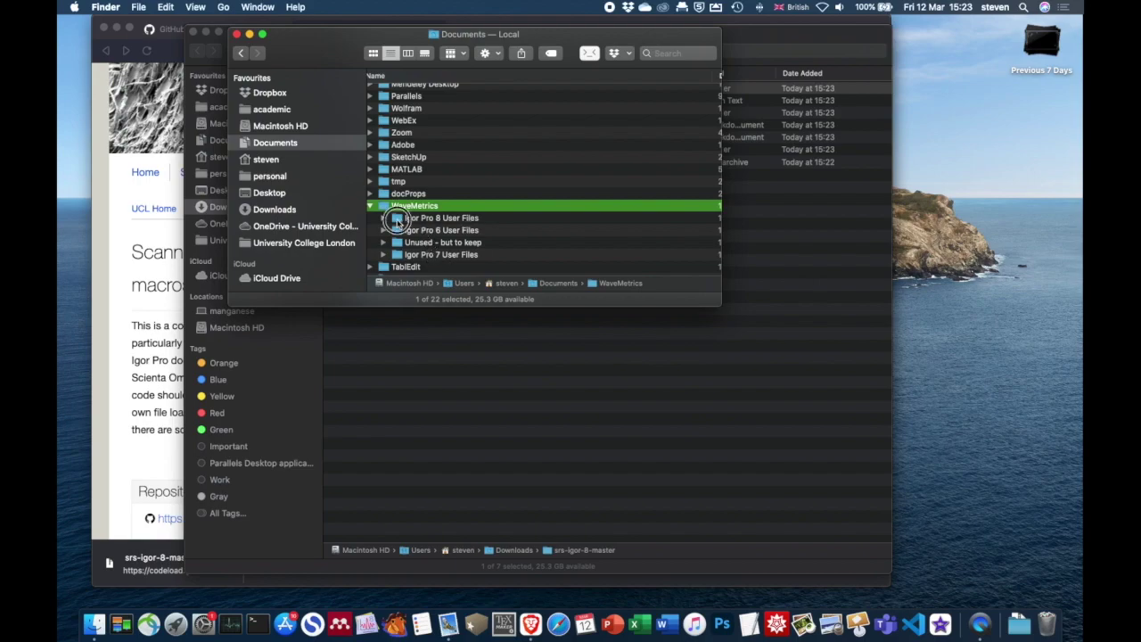
double_click(398, 223)
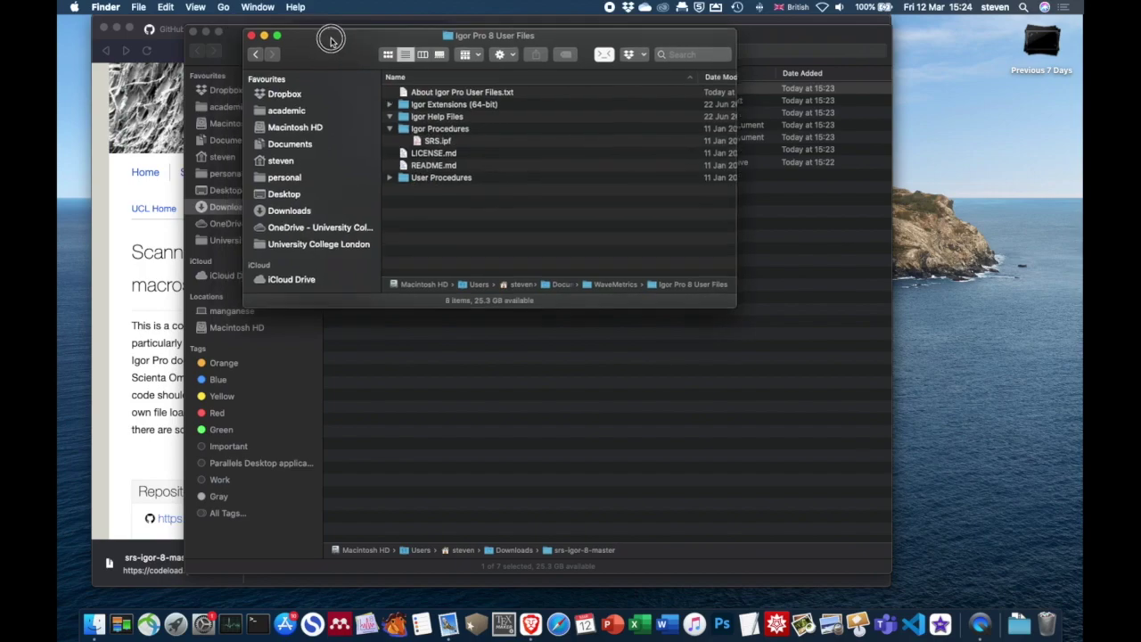
- Close the Igor Pro 8 User Files and Downloads Finder windows and the Brave window
drag(319, 36, 642, 40)
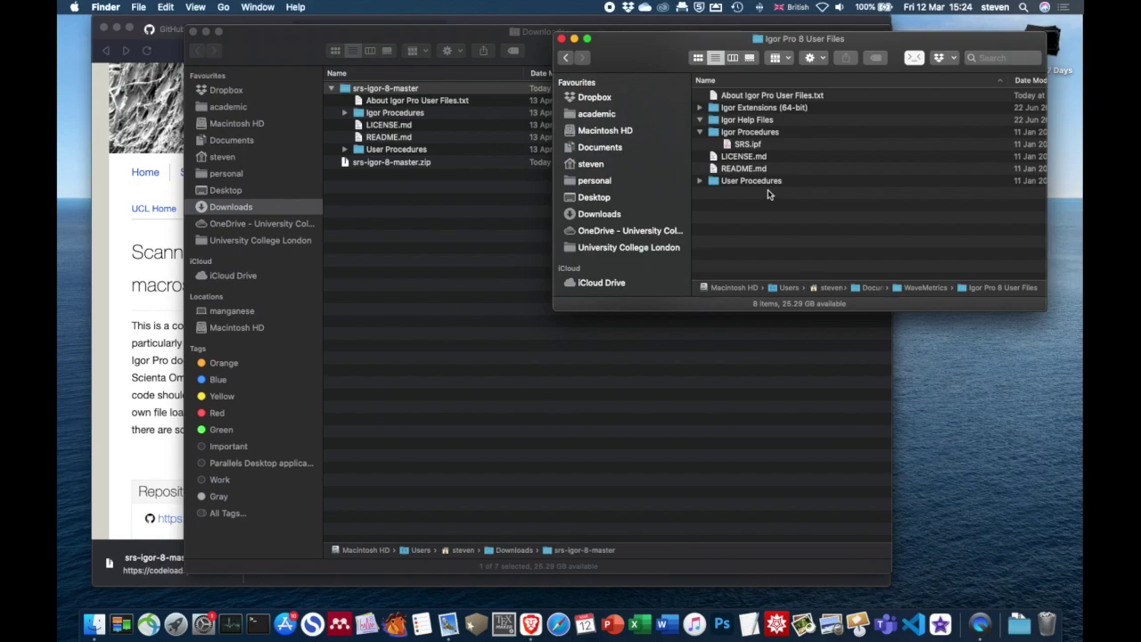
click(562, 38)
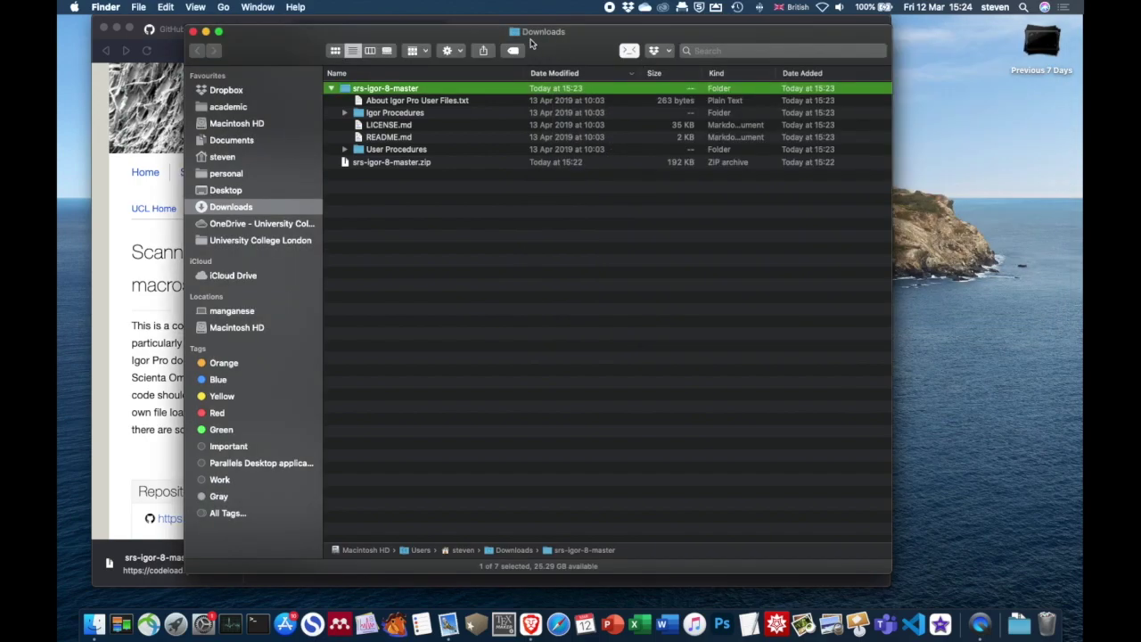
click(195, 33)
click(104, 29)
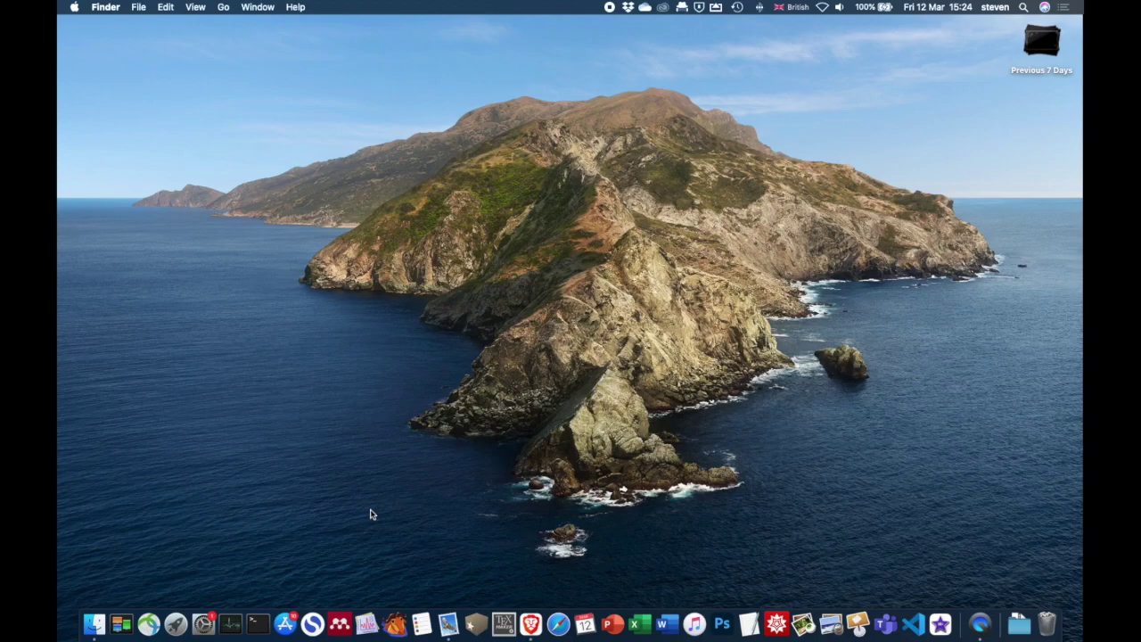
- Launch Igor Pro from the Dock and open the Macros menu listing installed packages
click(368, 624)
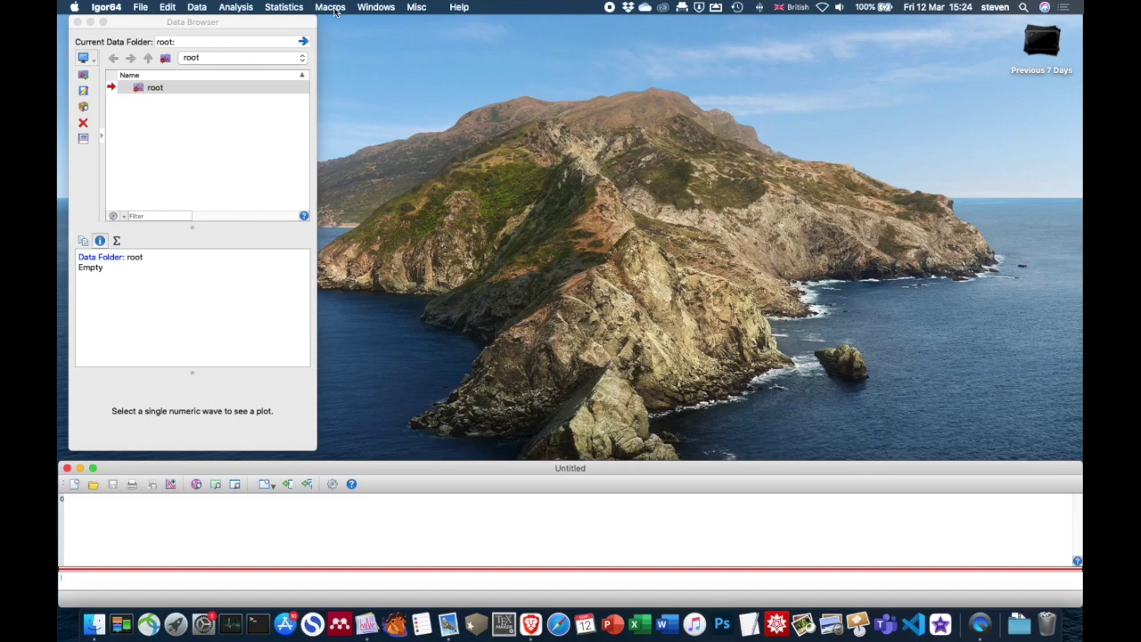
click(331, 8)
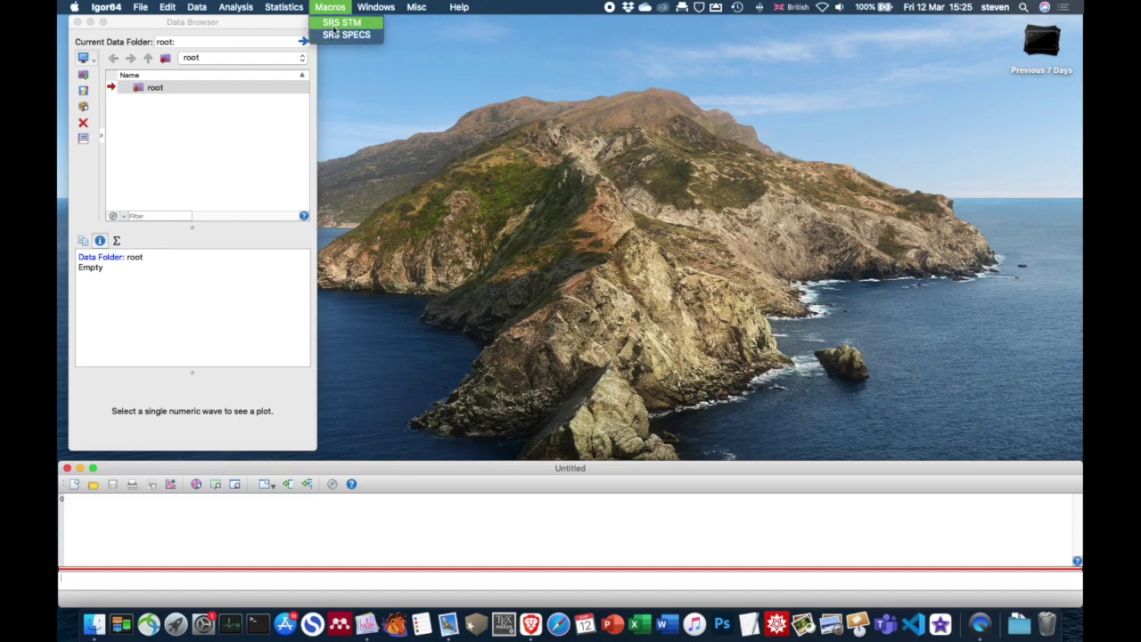
- Load the SRS STM package from Macros, then browse the Line Trace and STM menus without choosing
click(329, 24)
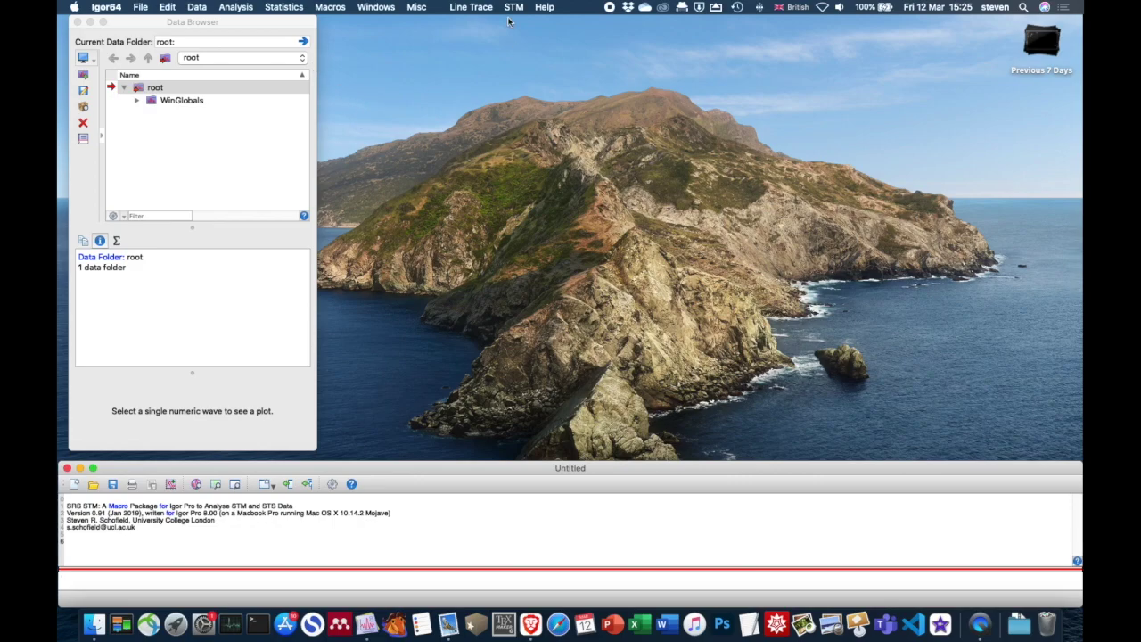
click(476, 8)
mouse_move(517, 8)
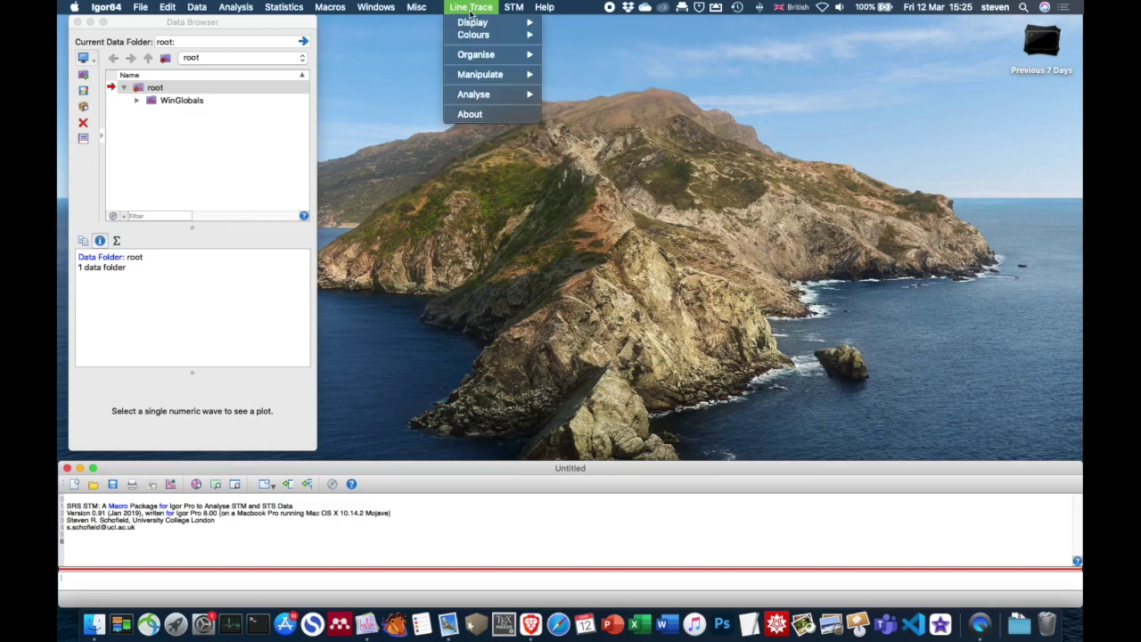
mouse_move(554, 114)
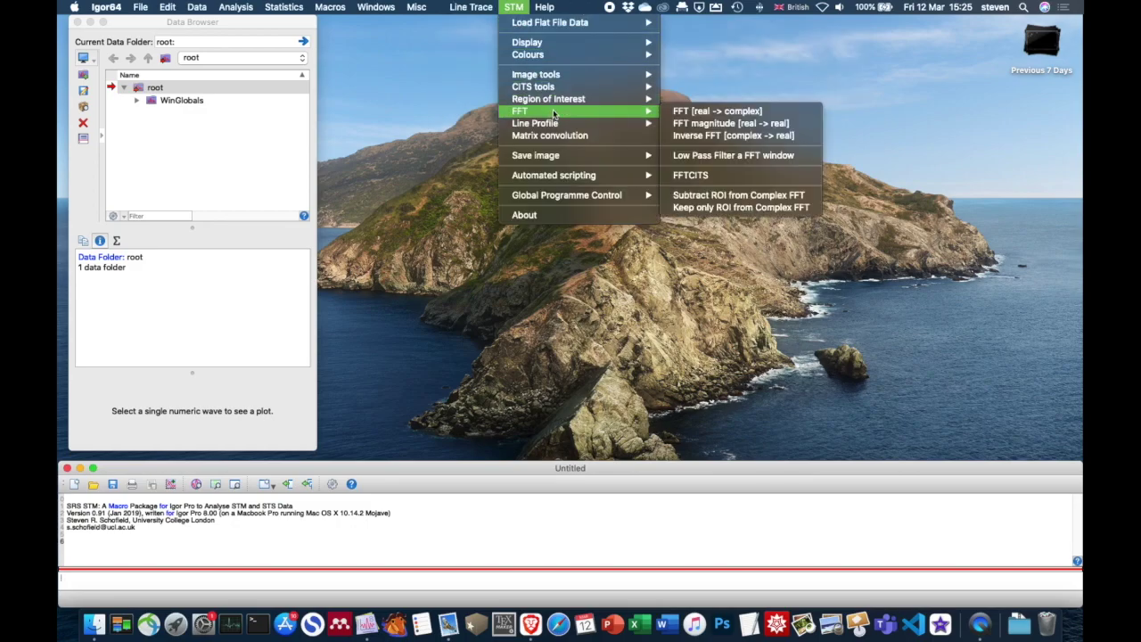
mouse_move(553, 93)
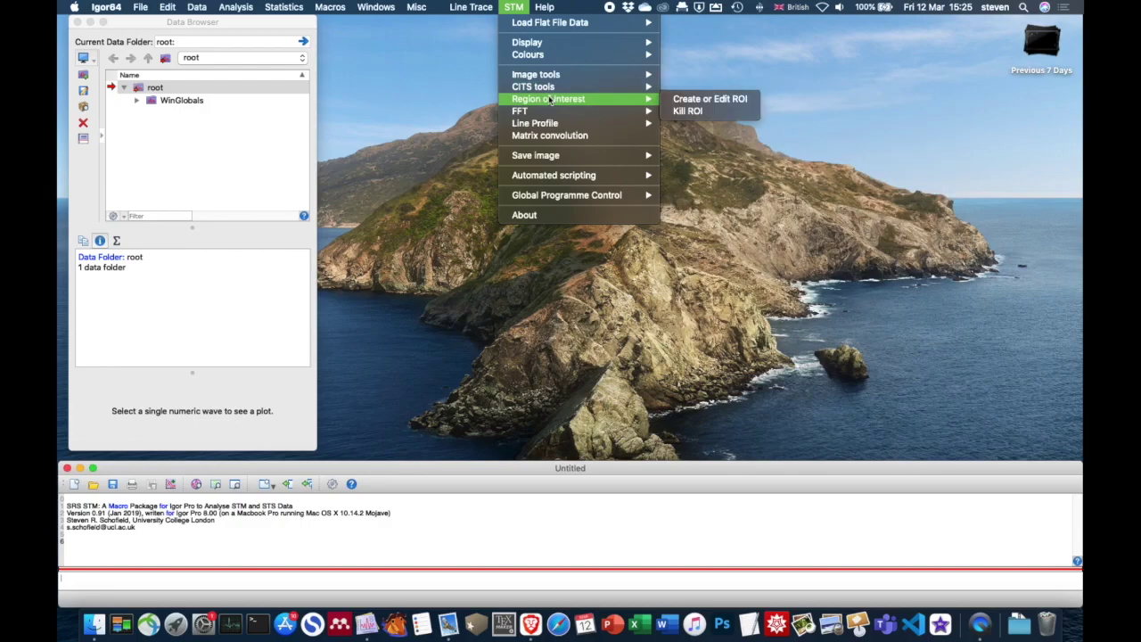
click(443, 176)
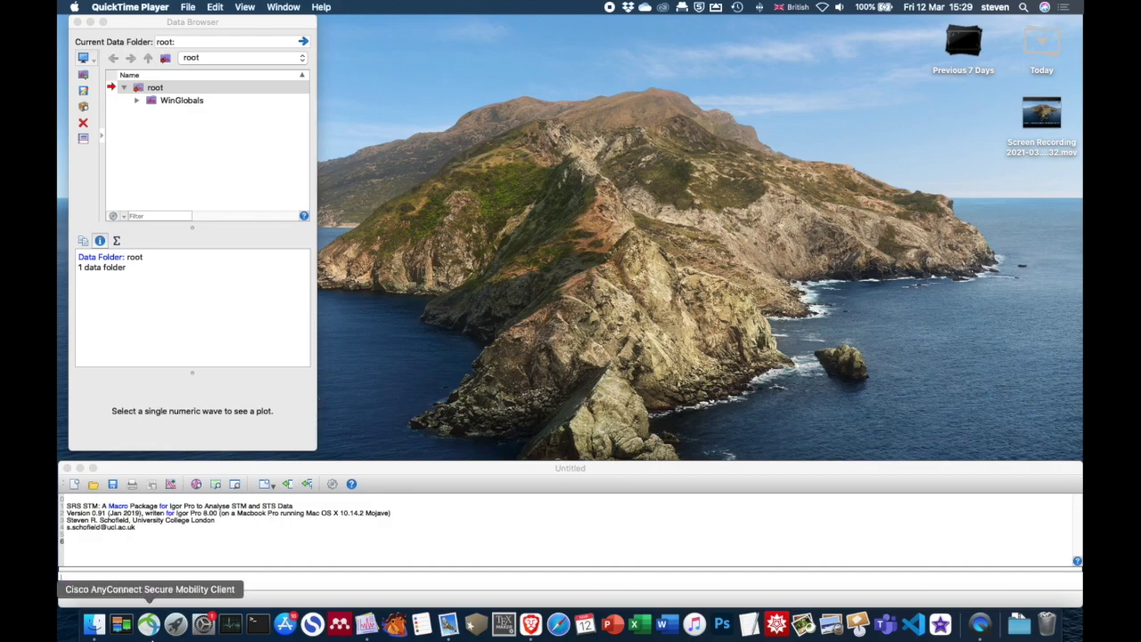
- Connect Cisco AnyConnect to vpn.ucl.ac.uk, signing in with the VPN username and password
click(149, 626)
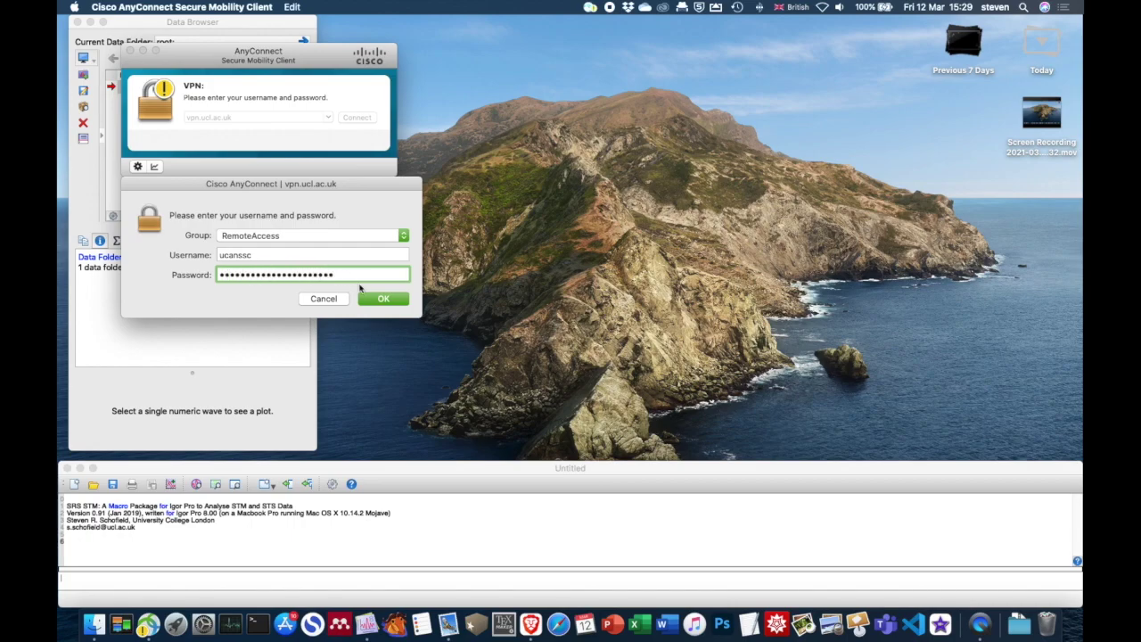
click(383, 301)
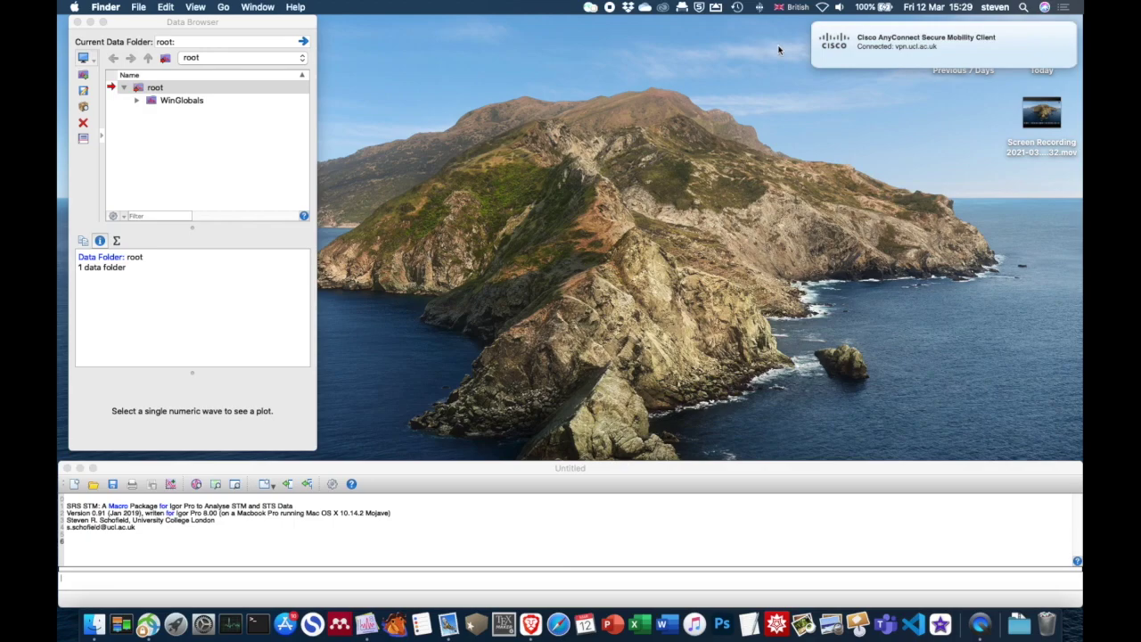
click(568, 297)
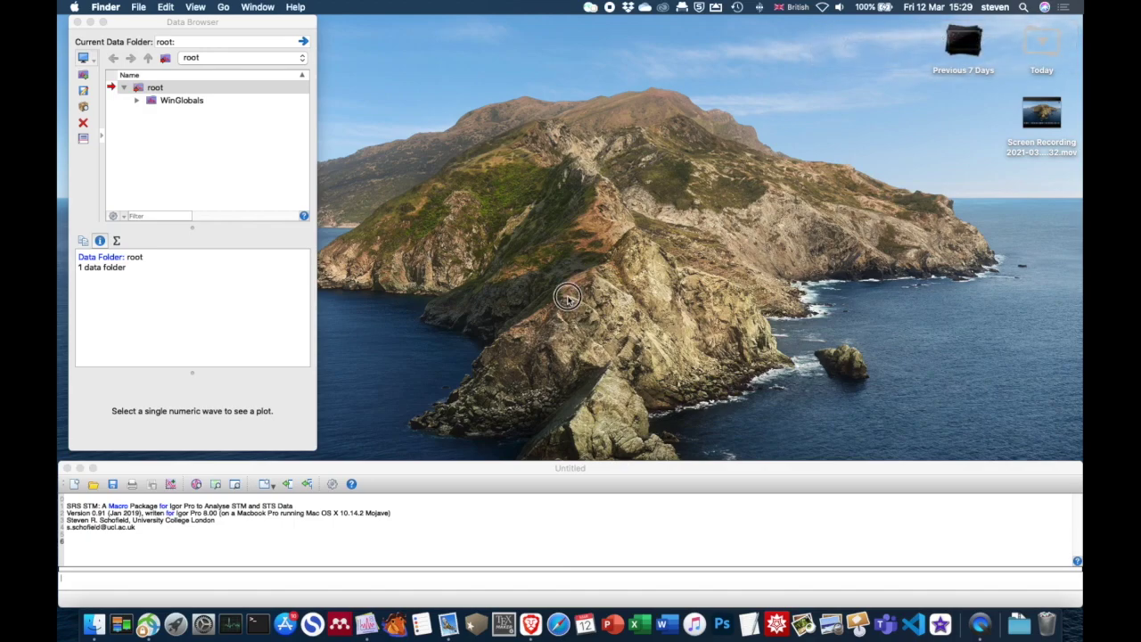
- Open Finder's Connect to Server dialog from the Go menu and centre it on screen
click(223, 8)
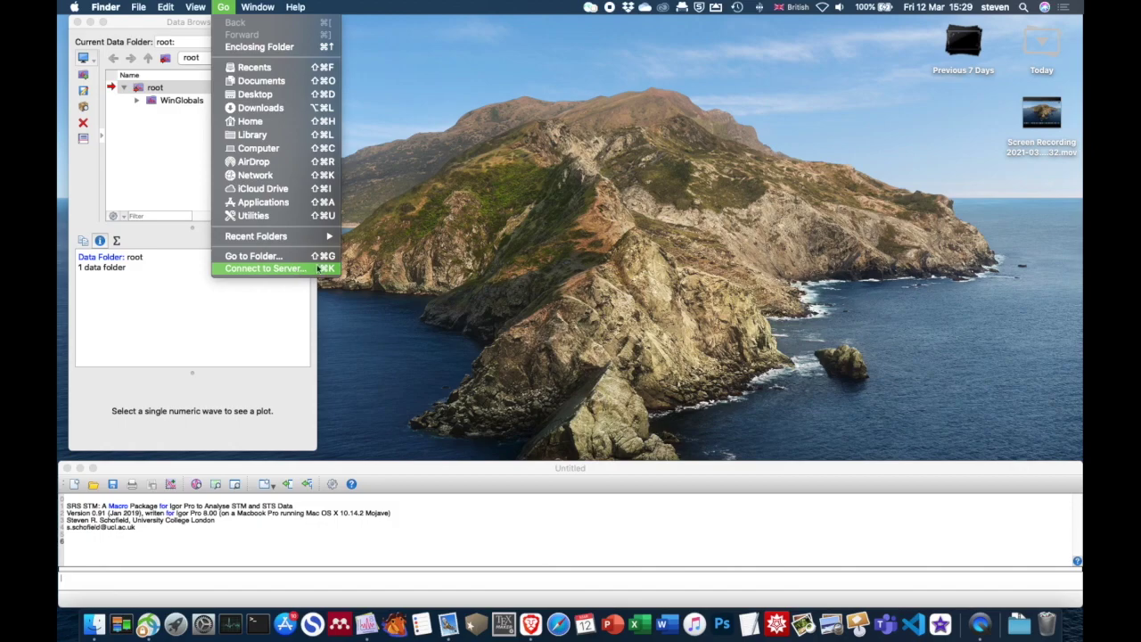
click(318, 269)
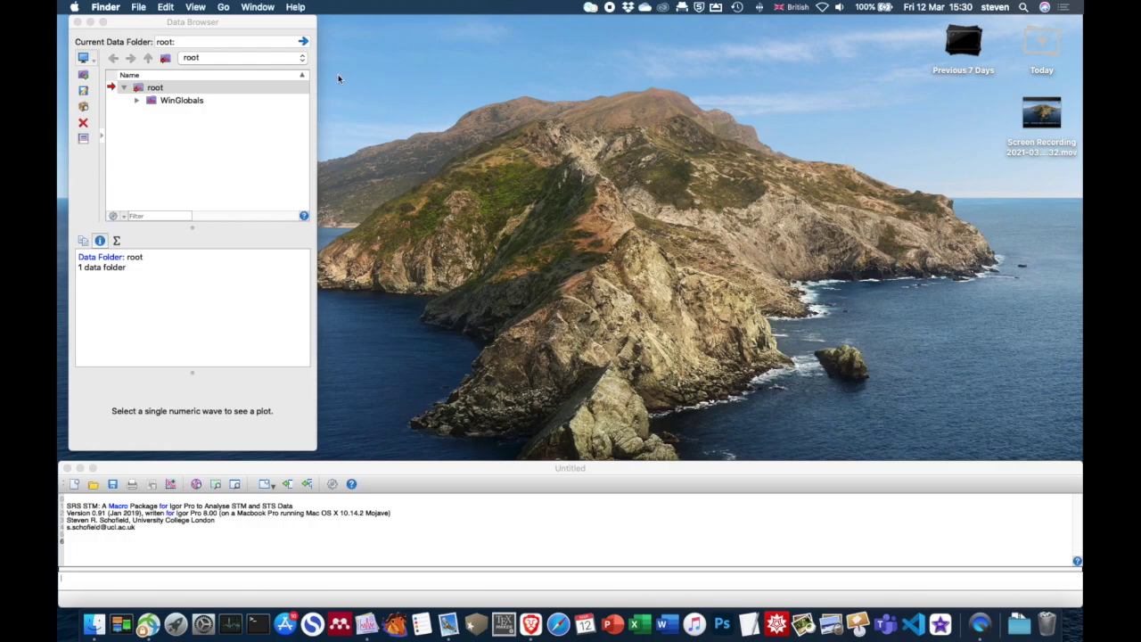
click(224, 7)
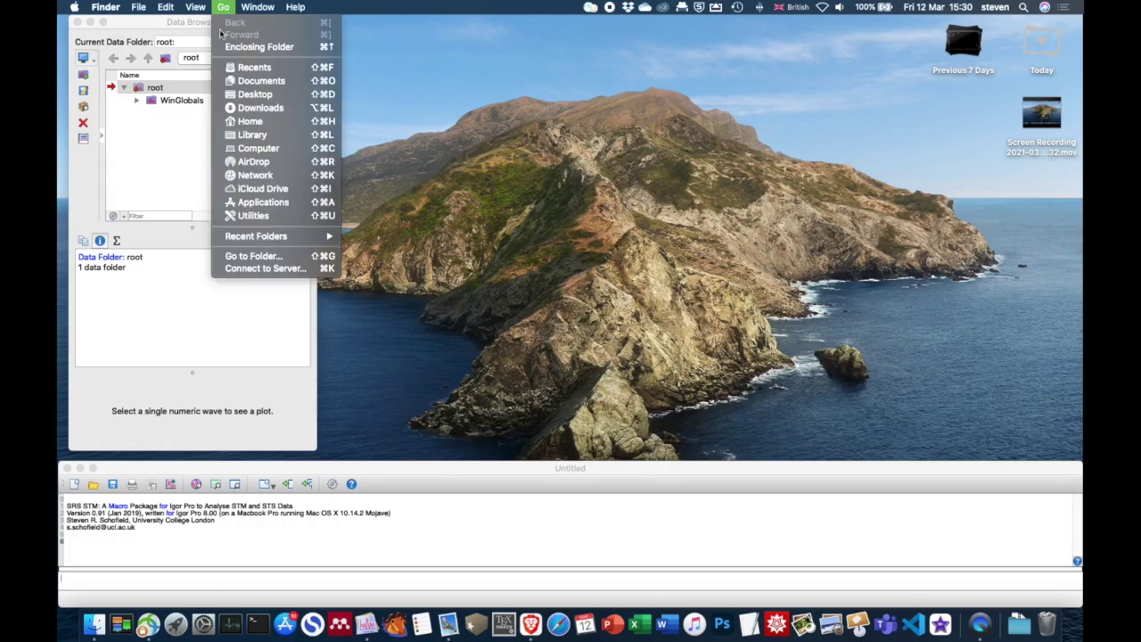
click(268, 268)
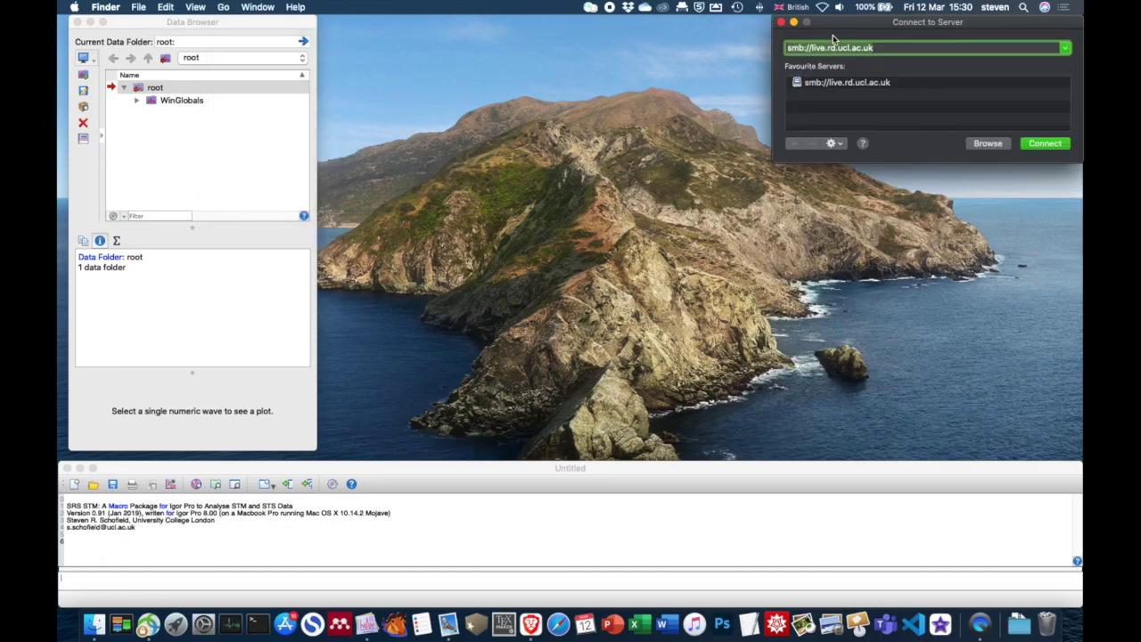
drag(833, 37, 420, 170)
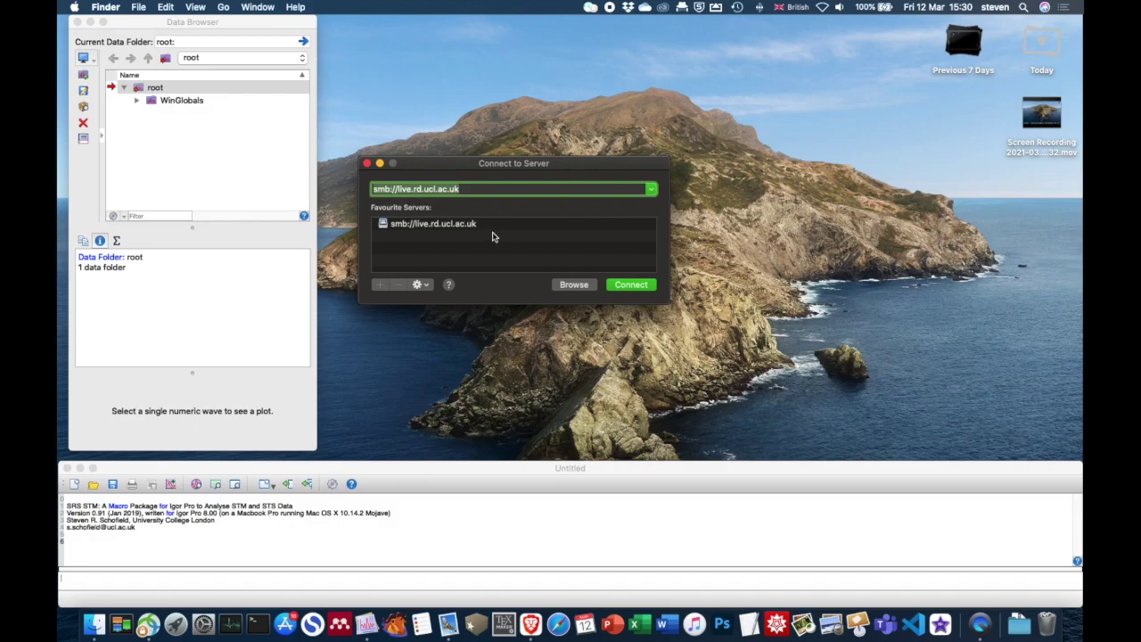
- Connect to smb://live.rd.ucl.ac.uk, signing in with the registered user's name and password
click(632, 285)
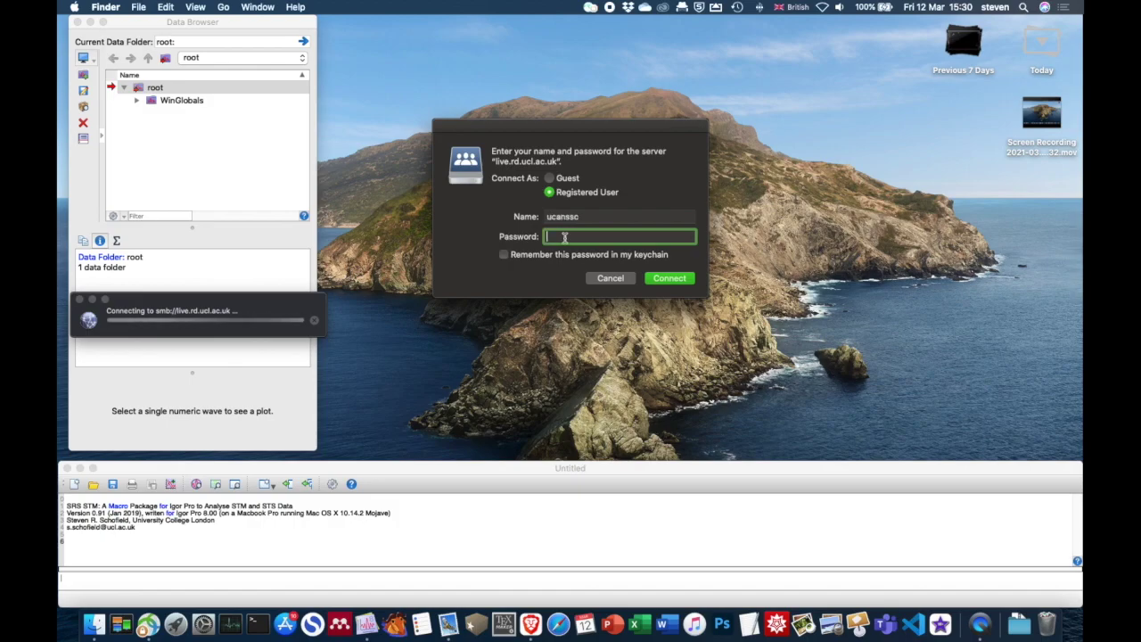
text(x)
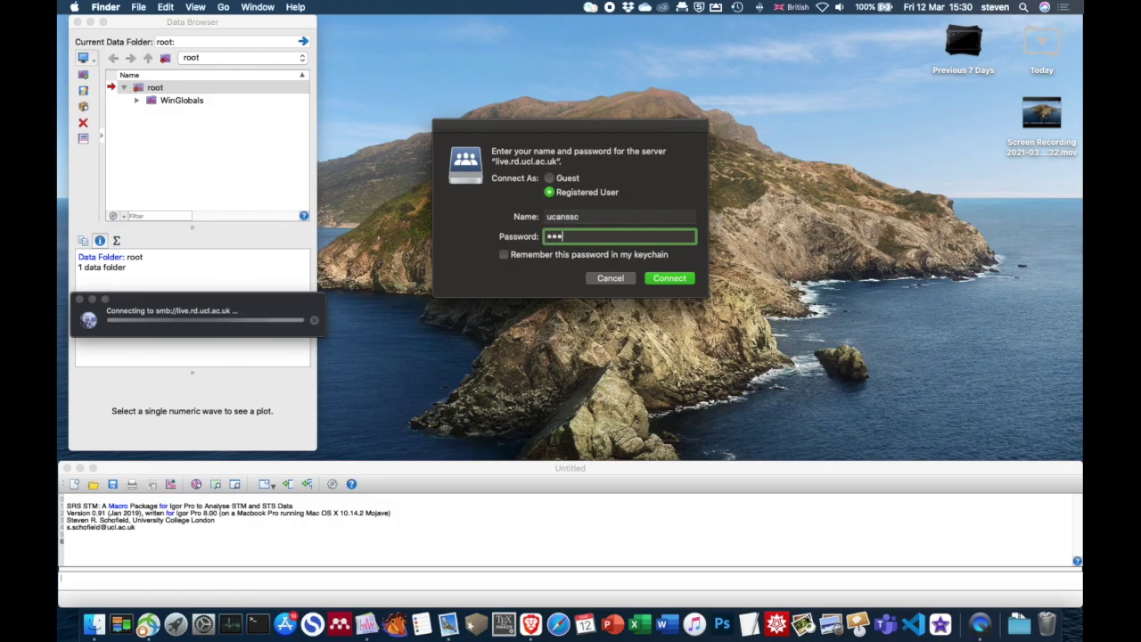
text(xxxxxxxx)
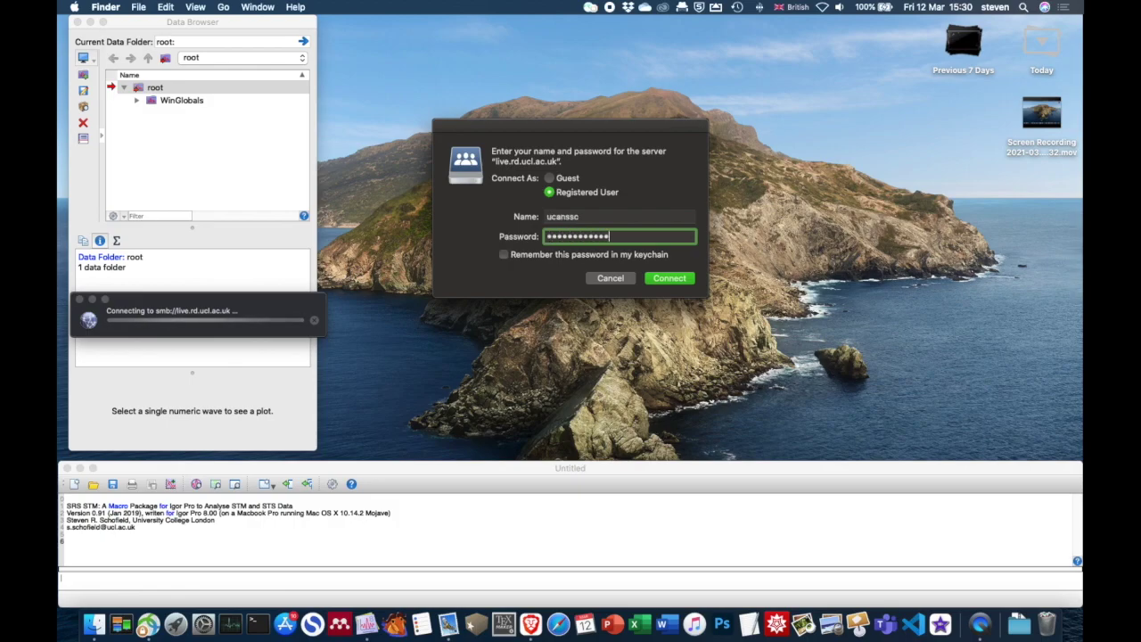
text(xxxx)
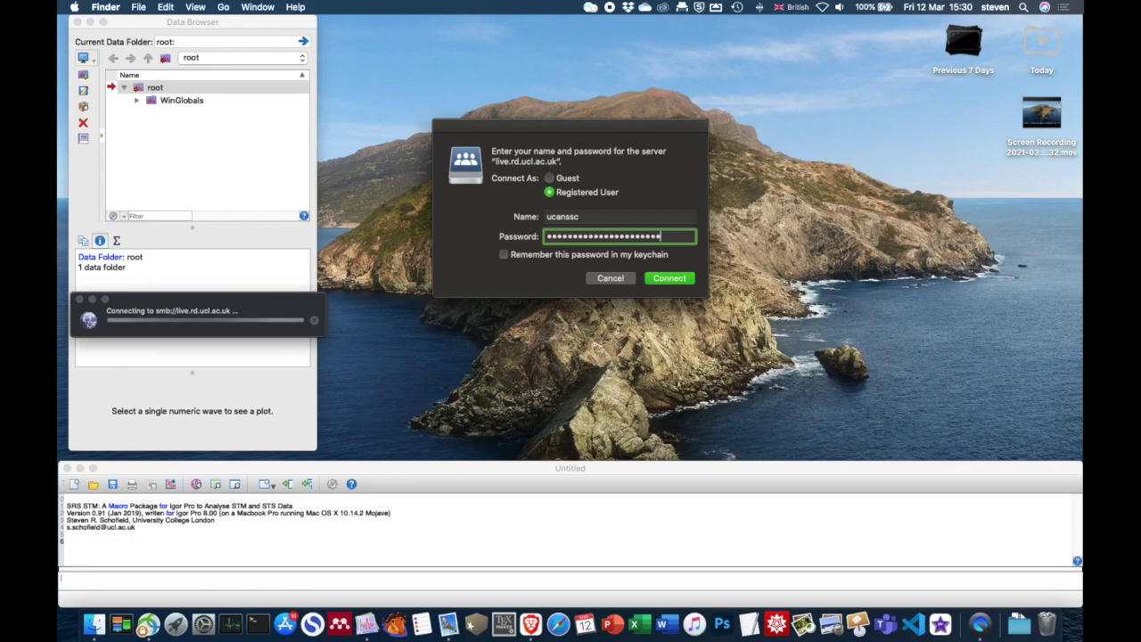
click(662, 279)
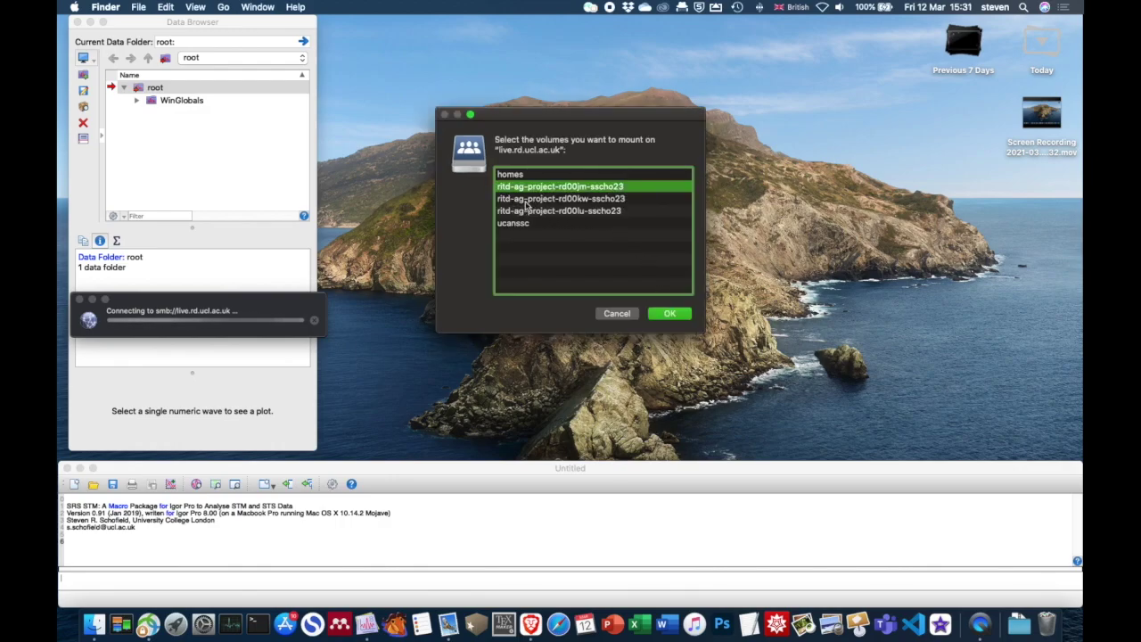
- Mount the research project volume and show its contents in list view
click(668, 316)
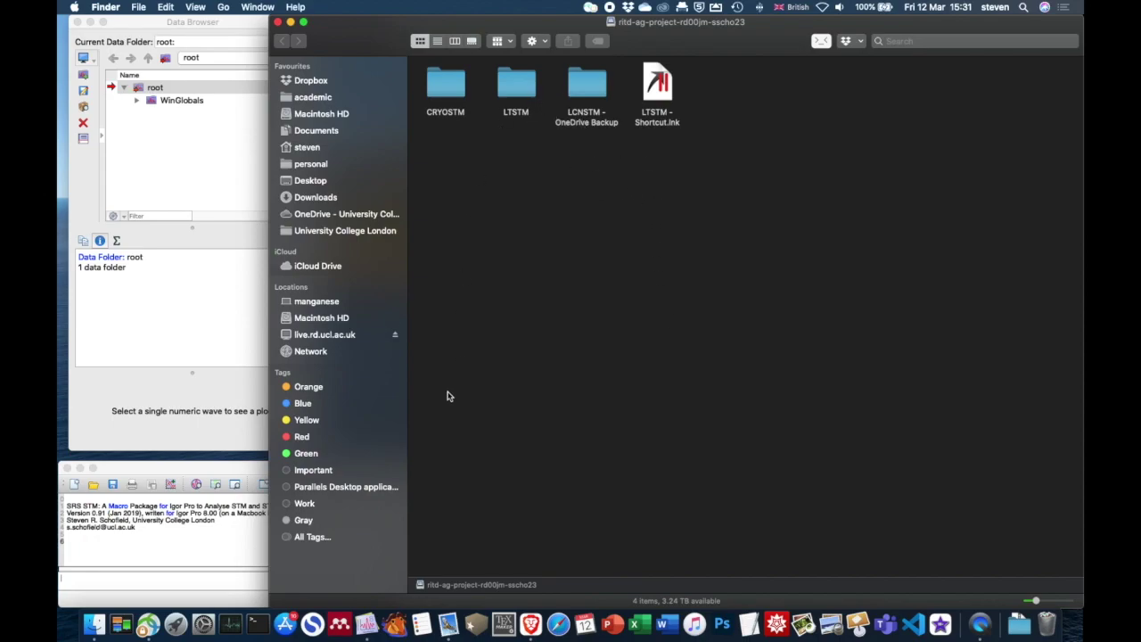
click(438, 41)
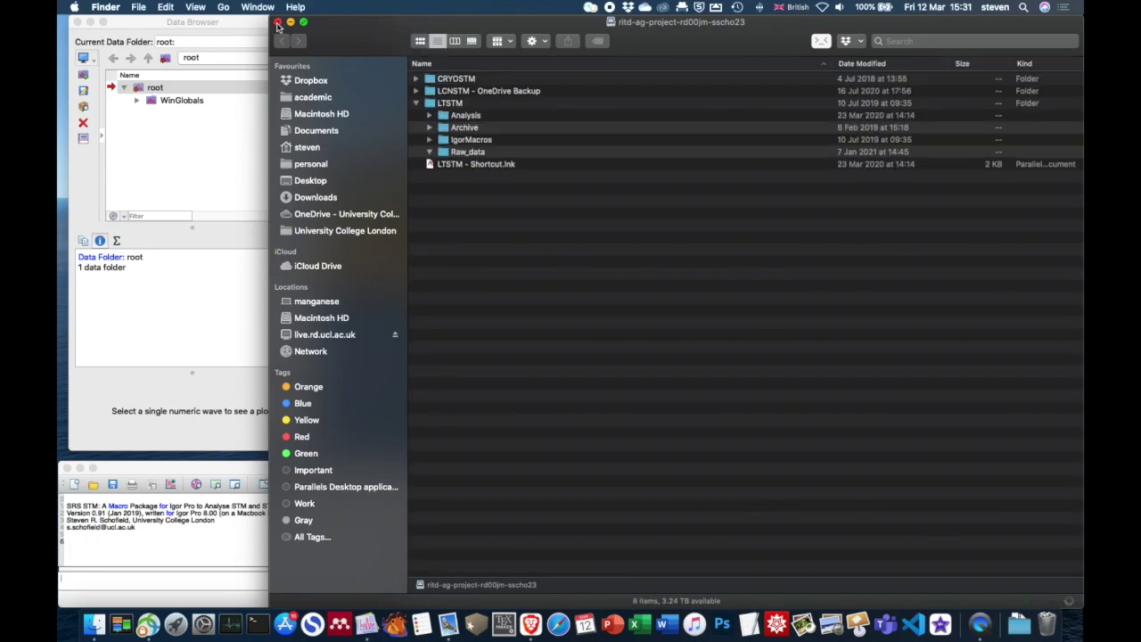
drag(270, 19, 405, 27)
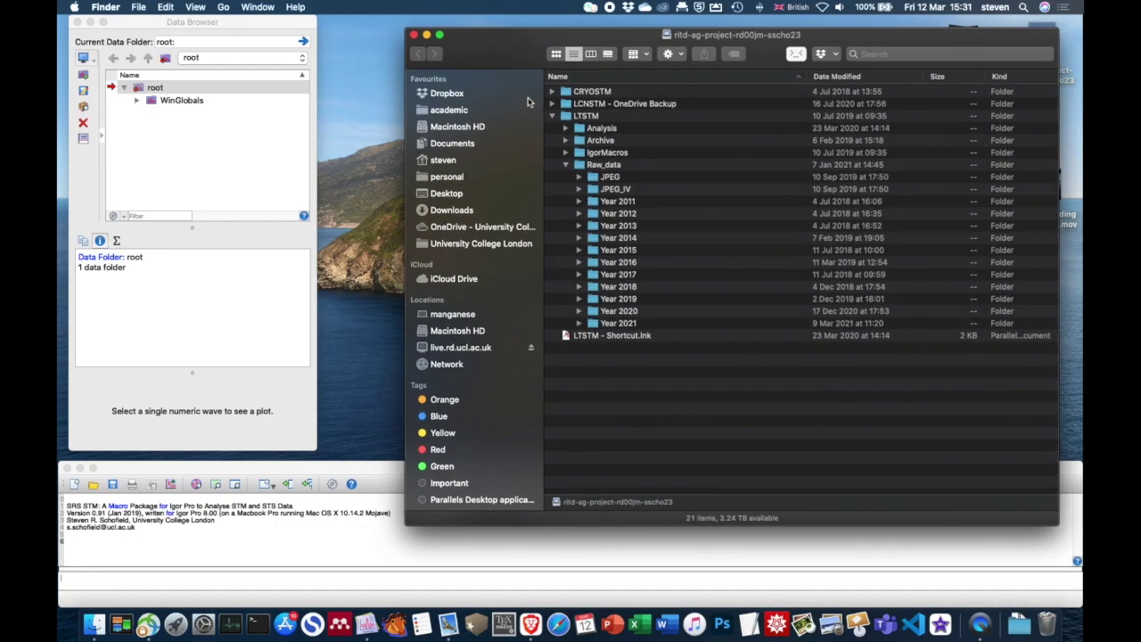
drag(507, 53, 489, 44)
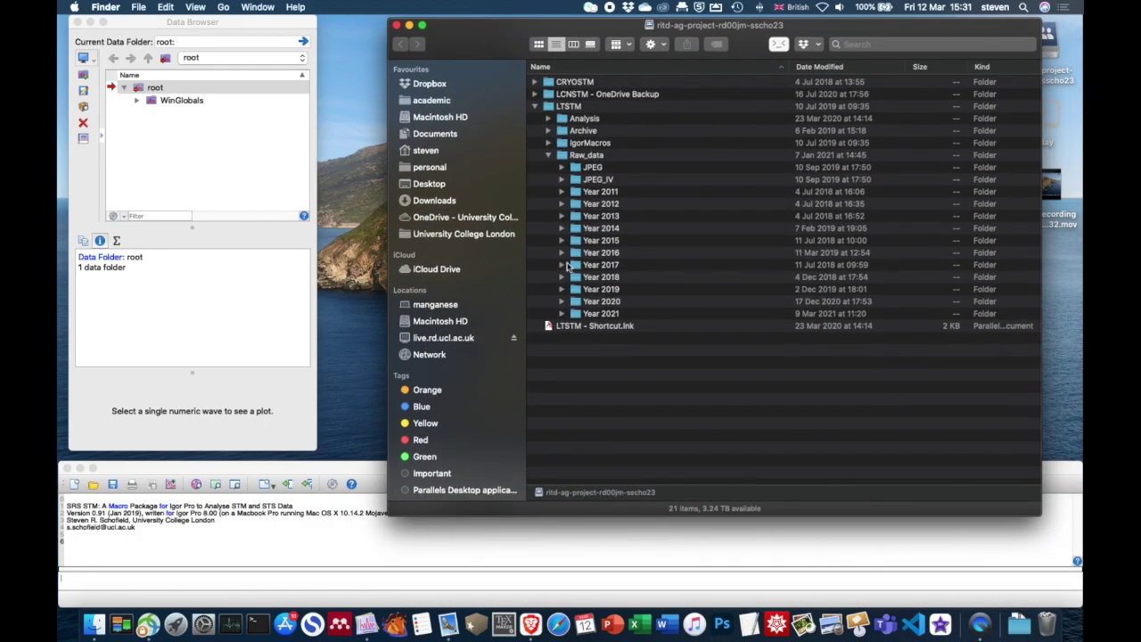
- Browse into Year 2021 › 02-2021-Feb, expand 17-Feb-2021 and select its FLAT folder
click(577, 320)
double_click(577, 319)
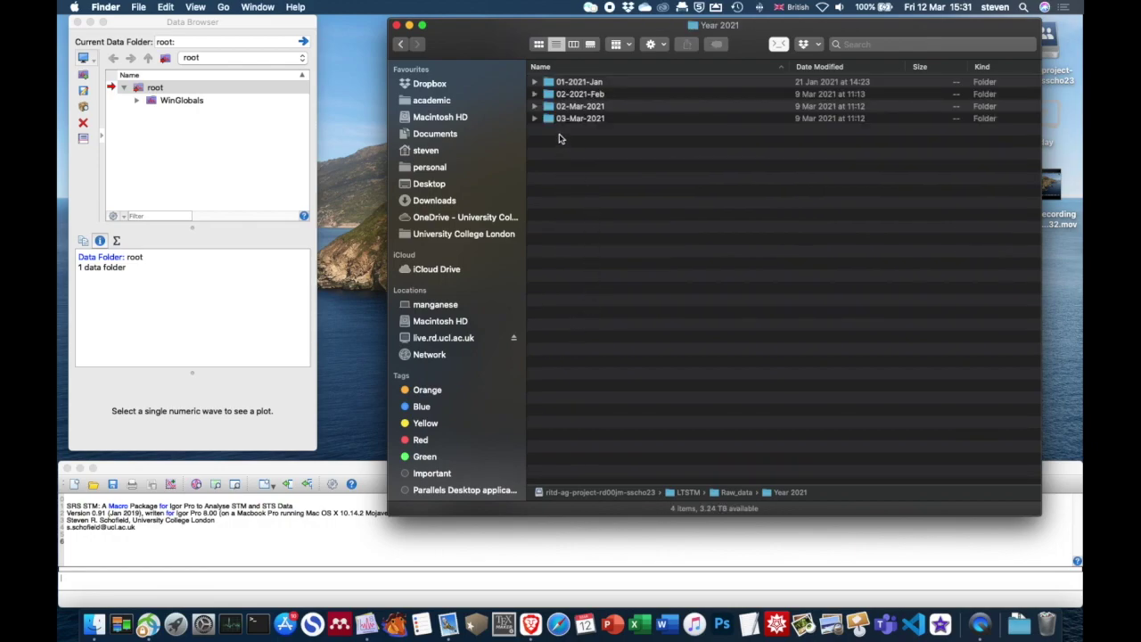
double_click(556, 96)
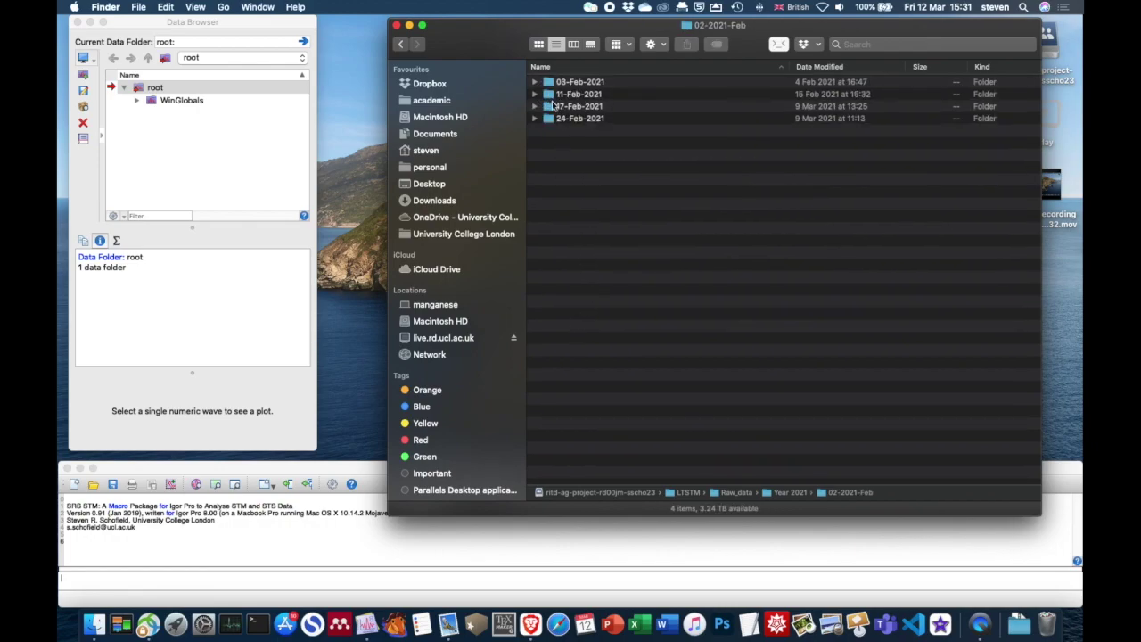
click(553, 108)
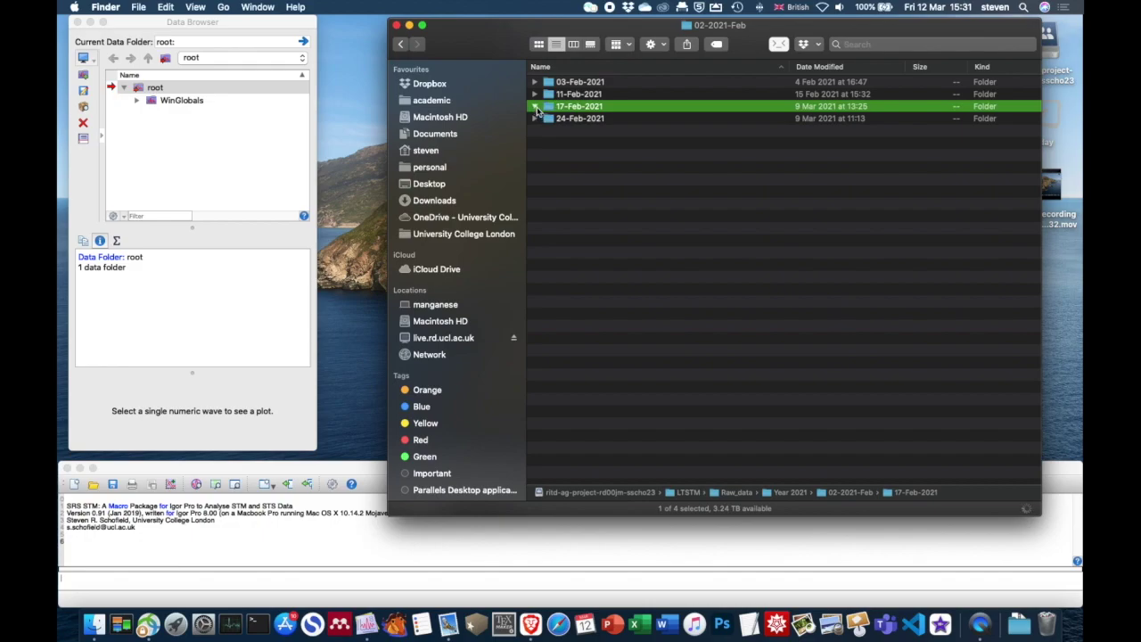
click(536, 106)
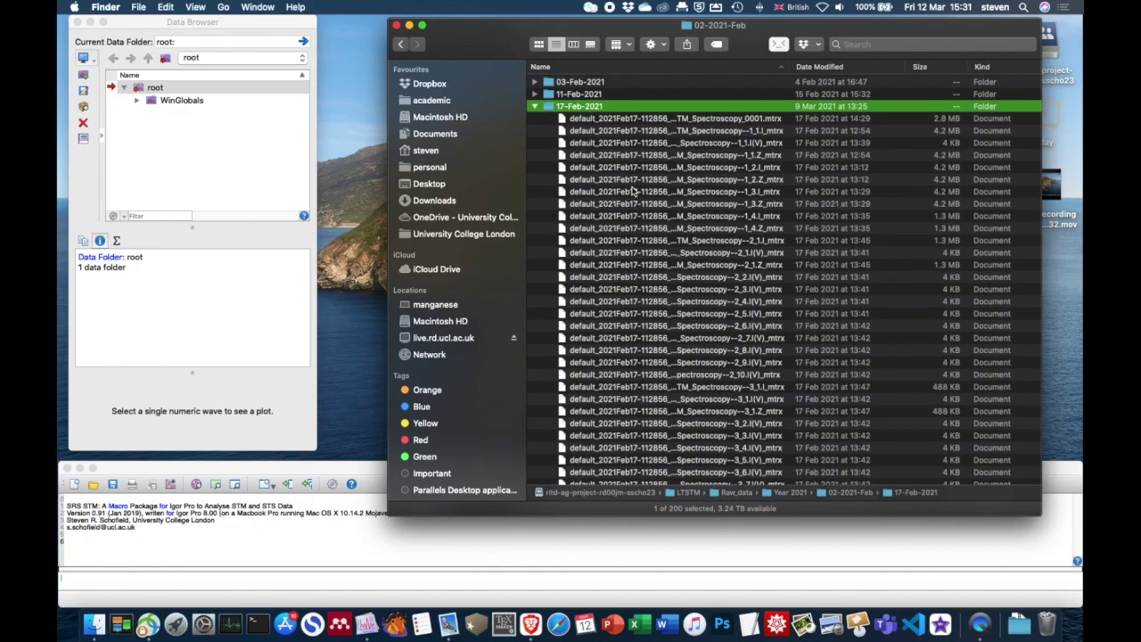
scroll(632, 190, down, 20)
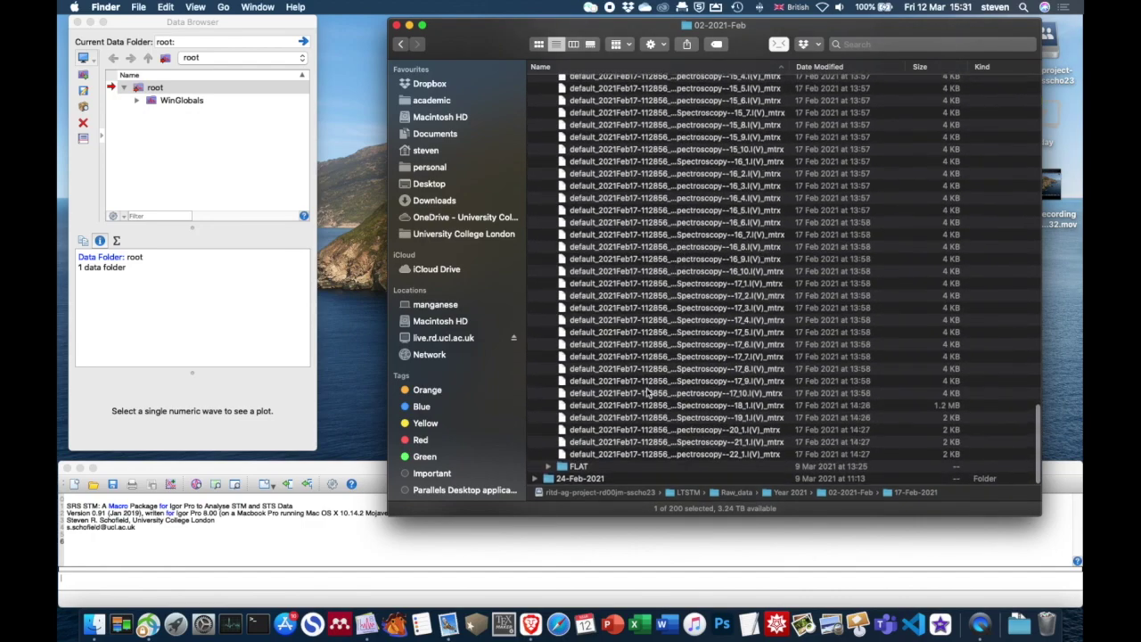
click(564, 469)
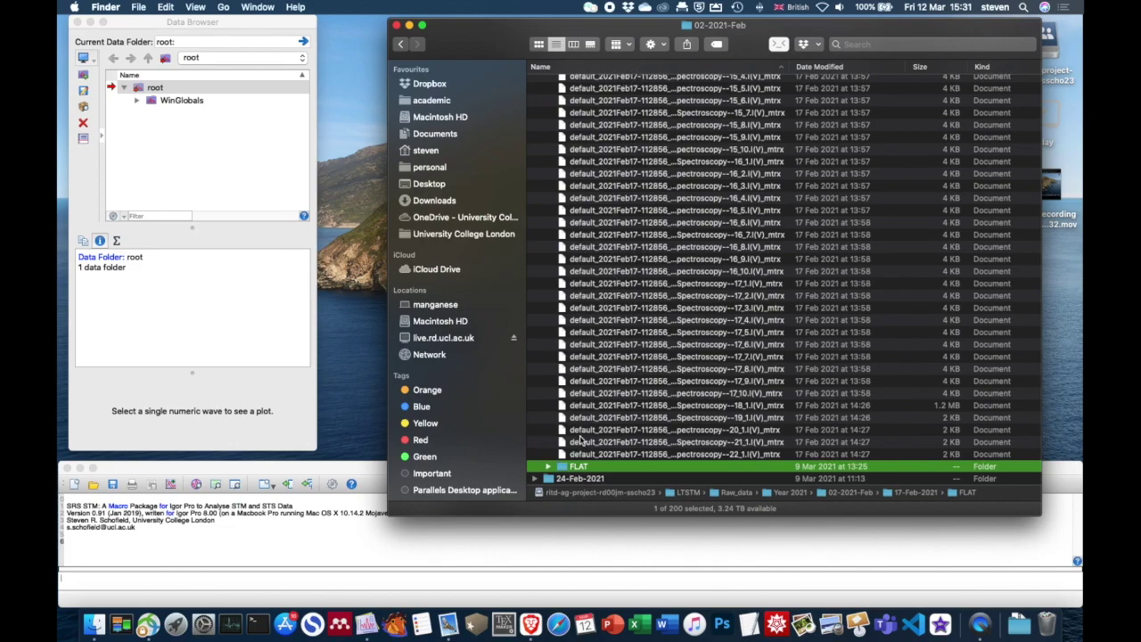
- Drag the FLAT folder from the server window onto the Desktop, then move that window aside and close it
drag(573, 470, 355, 254)
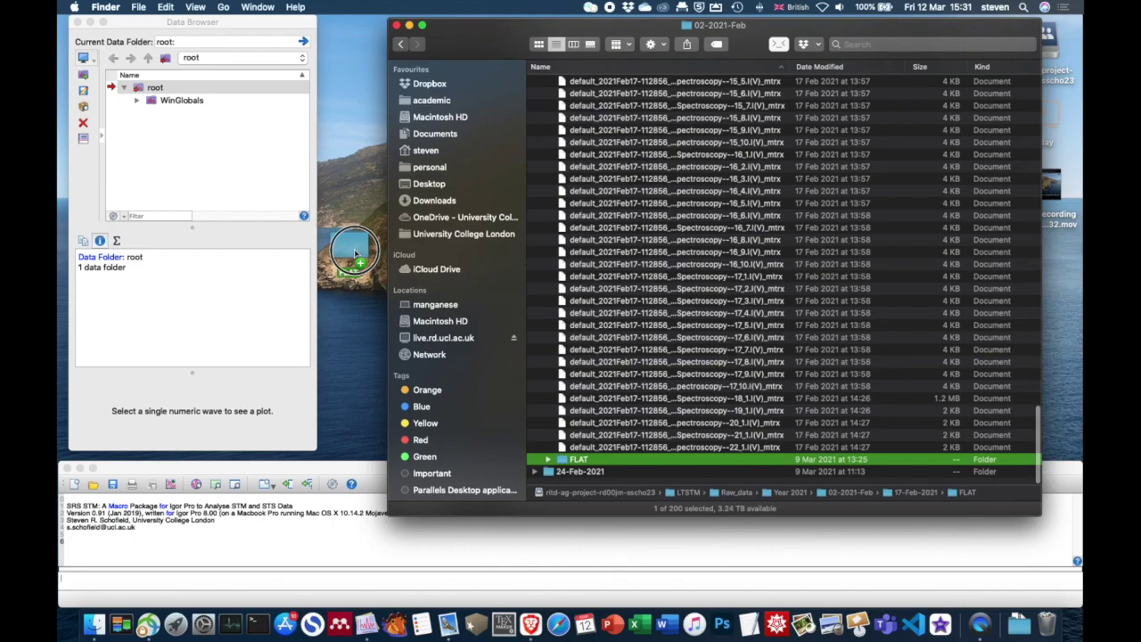
drag(355, 255, 357, 256)
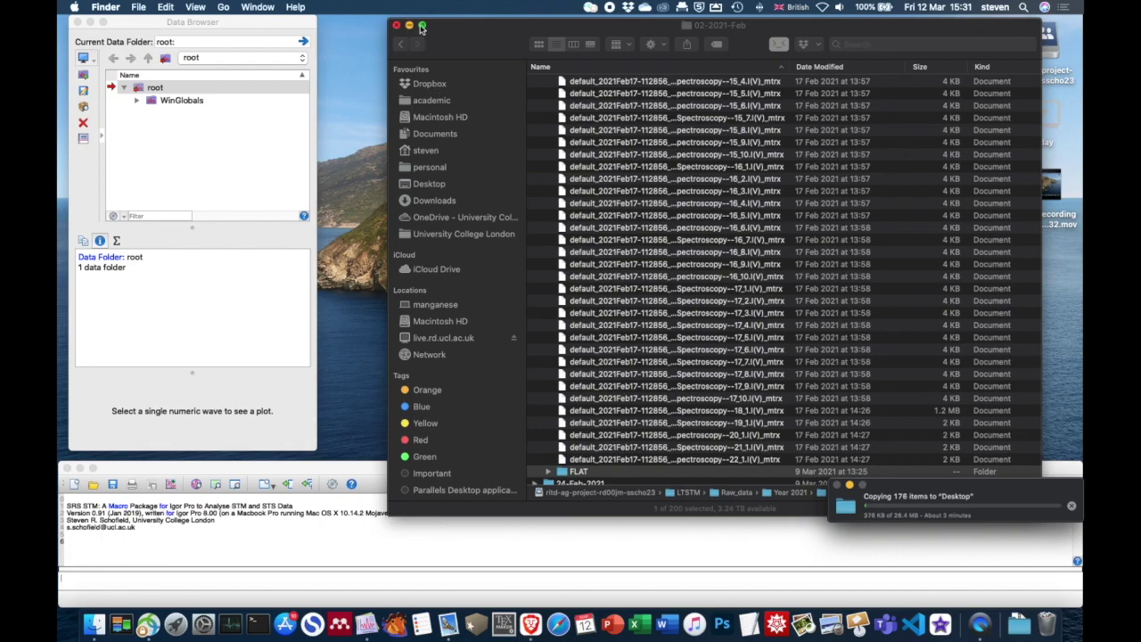
drag(443, 31, 260, 28)
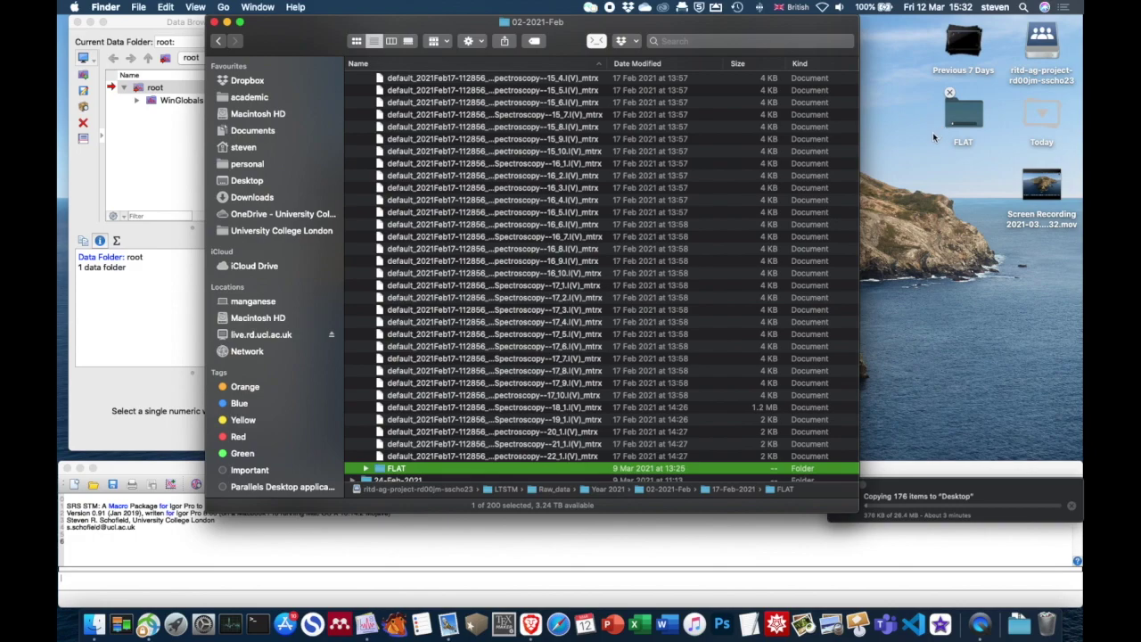
drag(859, 514, 663, 261)
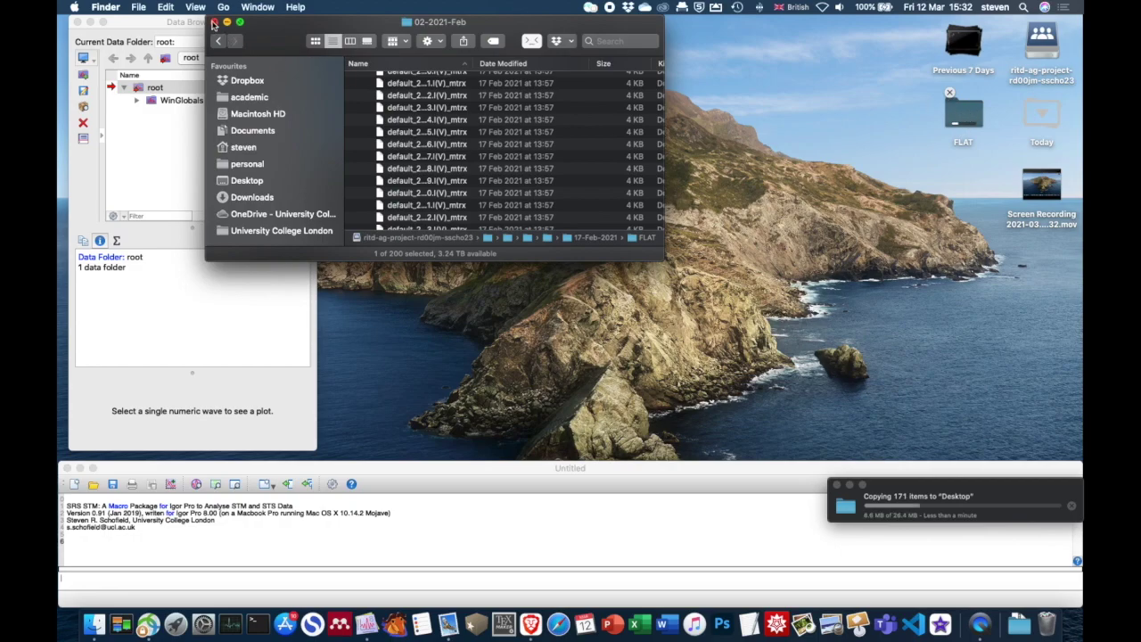
drag(341, 26, 497, 84)
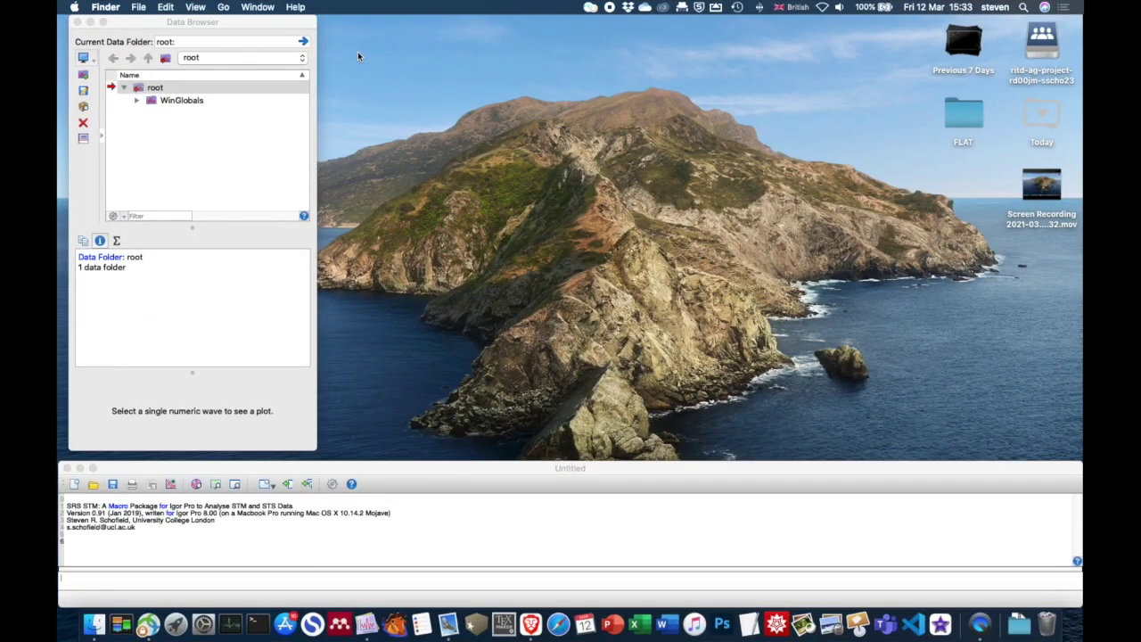
- Open the Desktop FLAT folder, widen its Name column, and select the Spectroscopy--1_2.Z_flat file
double_click(962, 114)
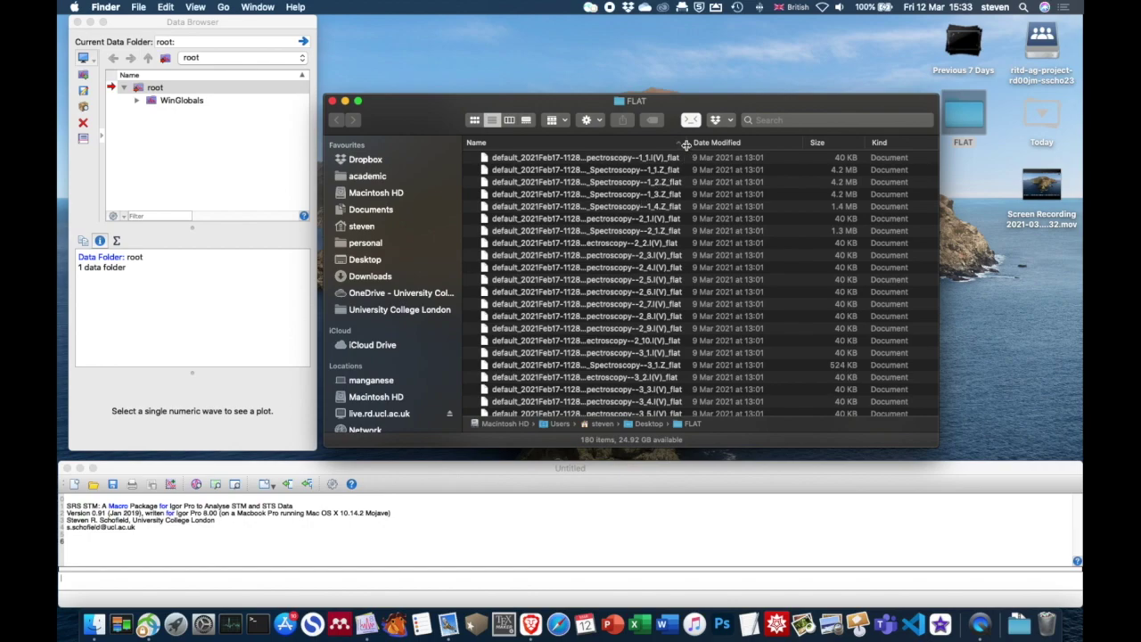
drag(688, 143, 758, 143)
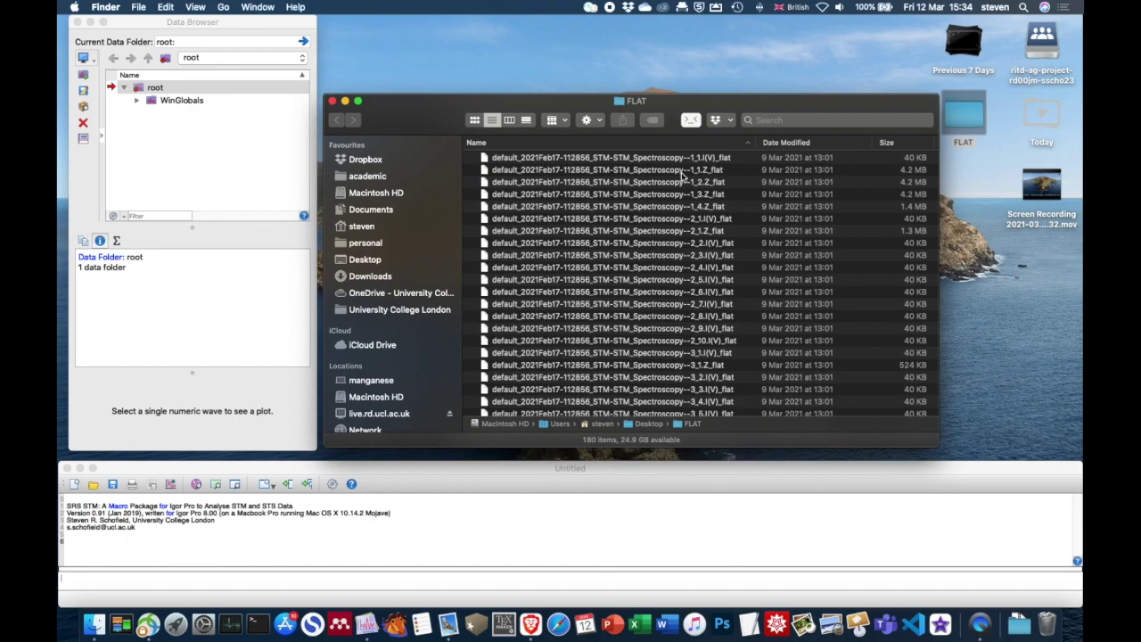
drag(482, 103, 478, 24)
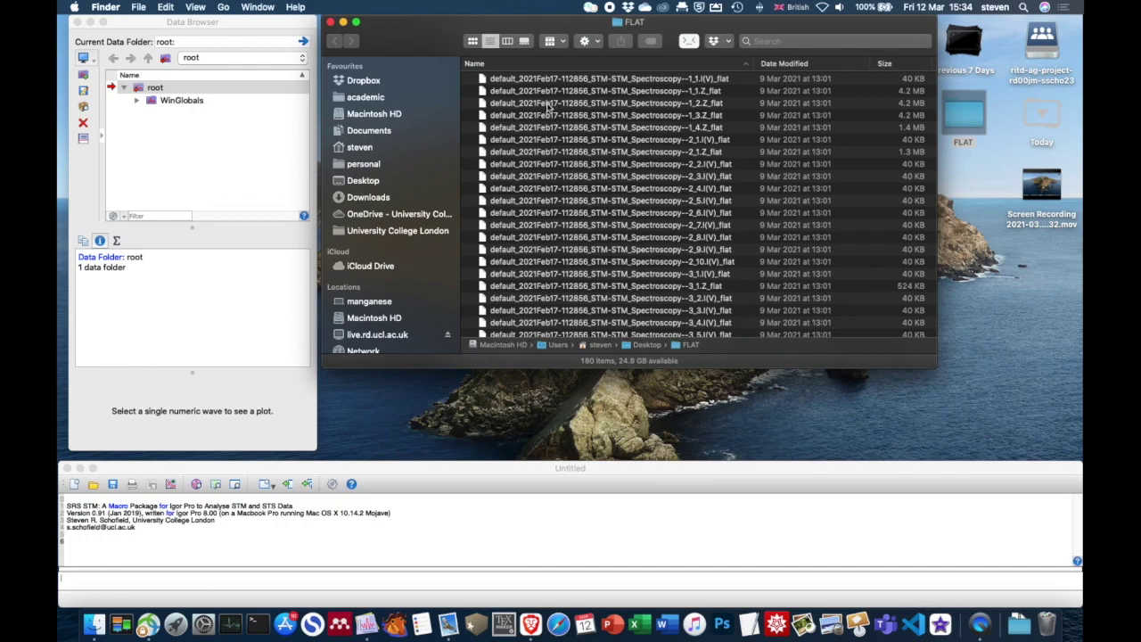
click(667, 105)
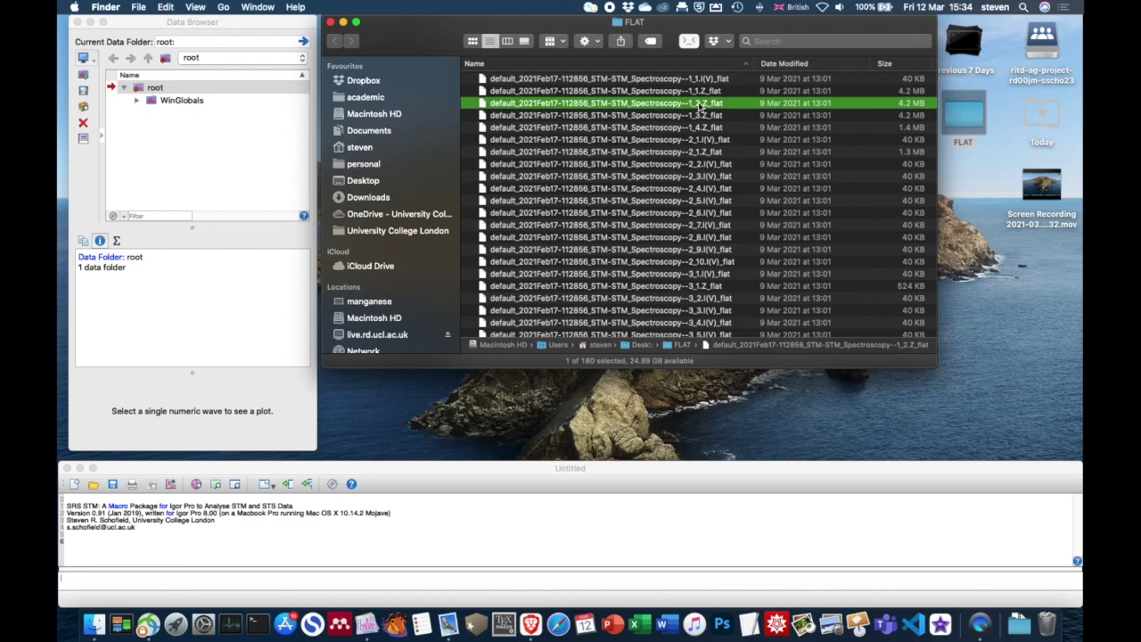
click(481, 104)
mouse_move(482, 104)
mouse_down()
mouse_move(469, 107)
mouse_move(456, 214)
mouse_move(468, 109)
mouse_move(487, 106)
mouse_up()
- Drop 1_2.Z_flat into Igor Pro's command window to display its four topography images
drag(484, 105, 367, 625)
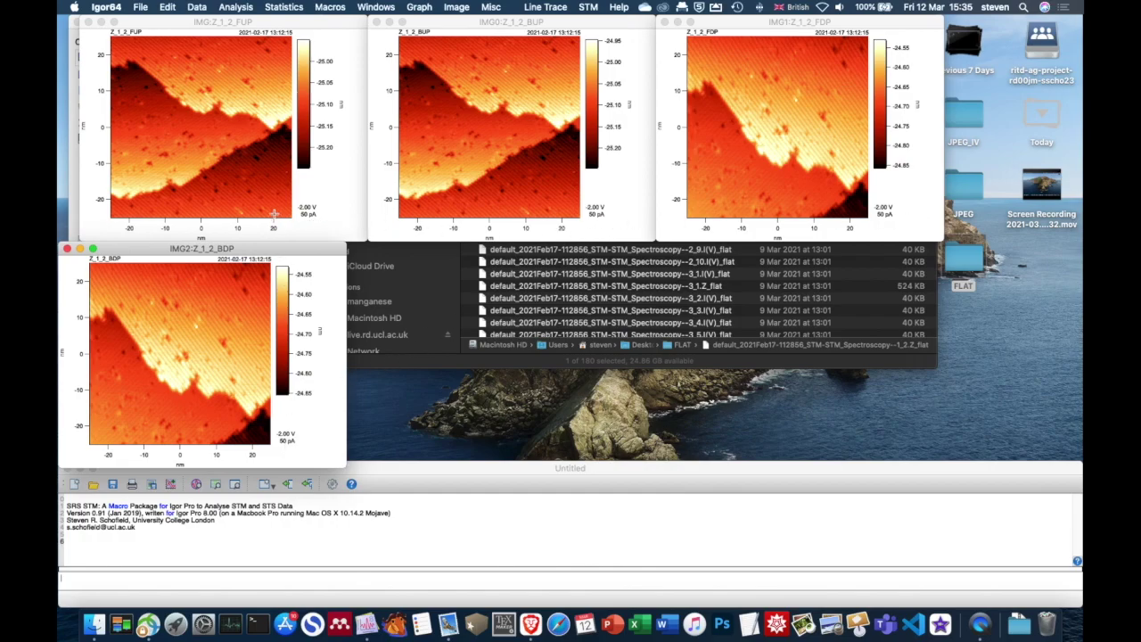
drag(233, 254, 277, 257)
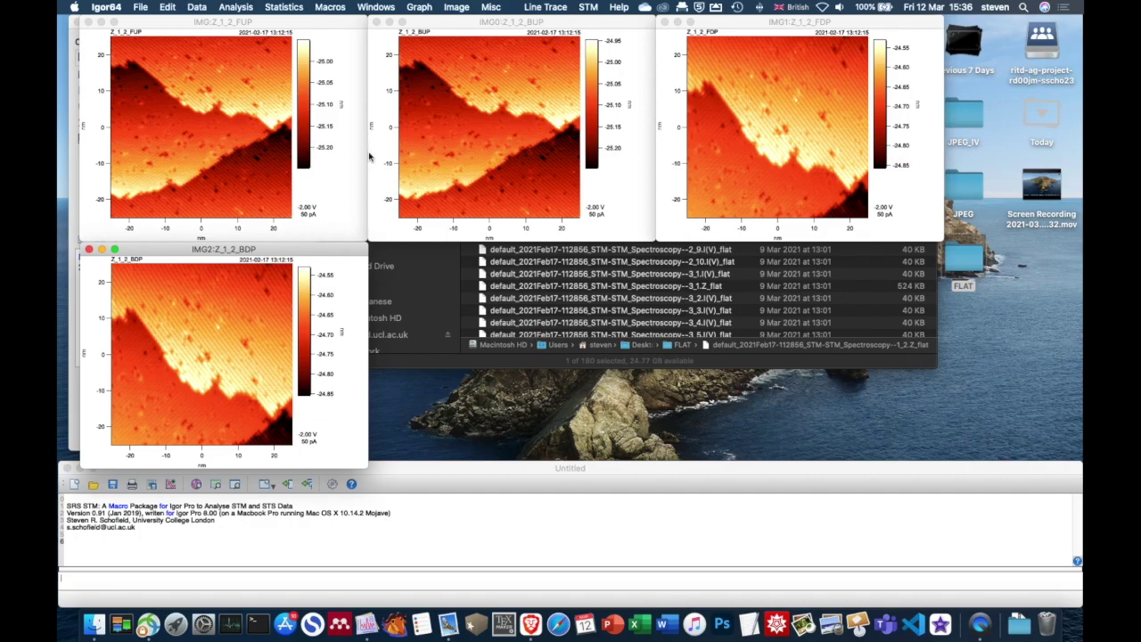
- After browsing STM > CITS tools, close the IMG2, IMG1, IMG0 and FUP image windows
click(587, 8)
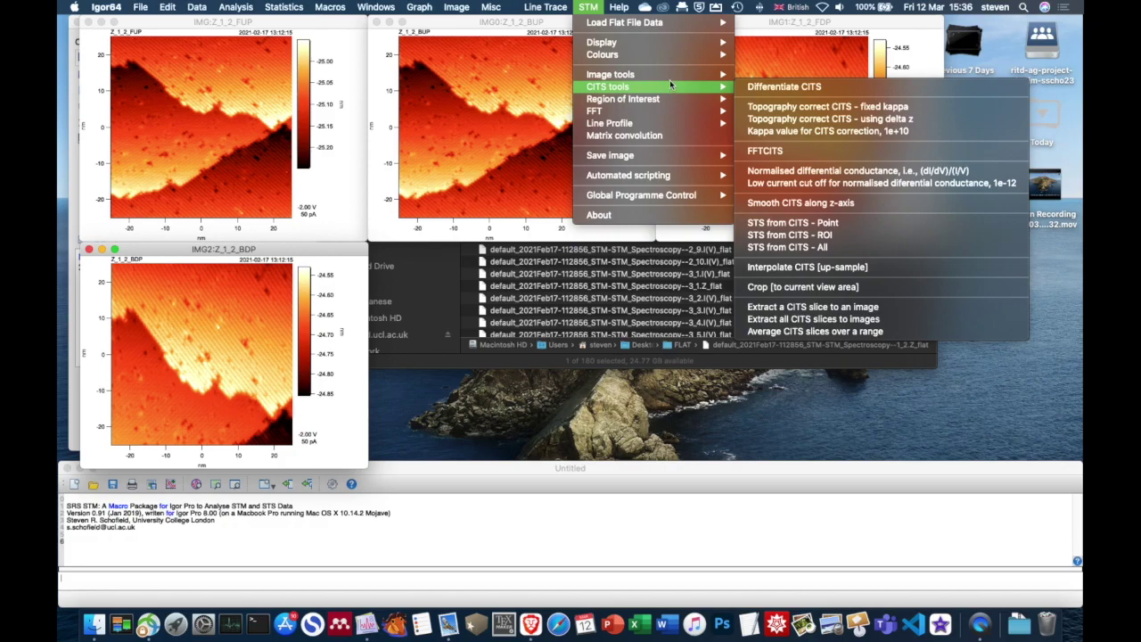
click(450, 184)
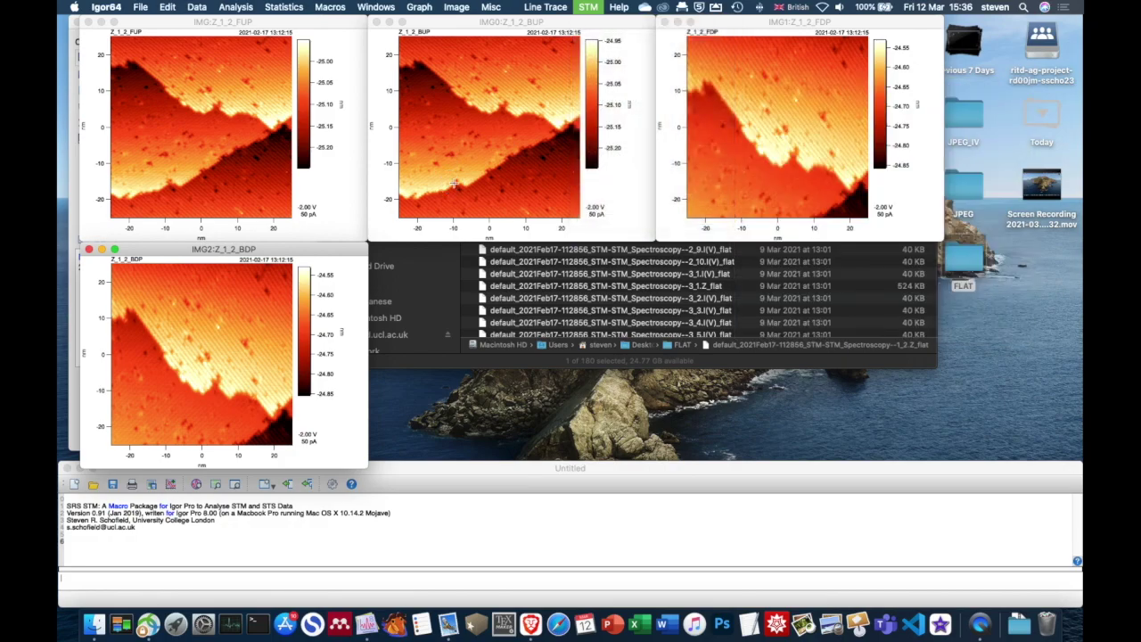
click(89, 252)
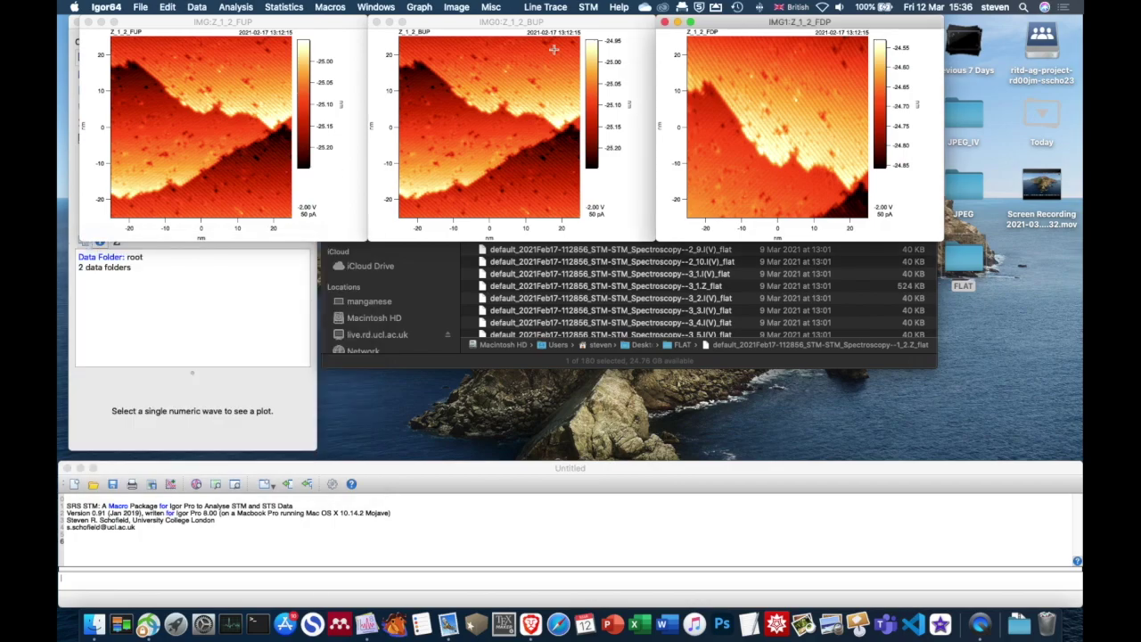
click(666, 22)
click(376, 22)
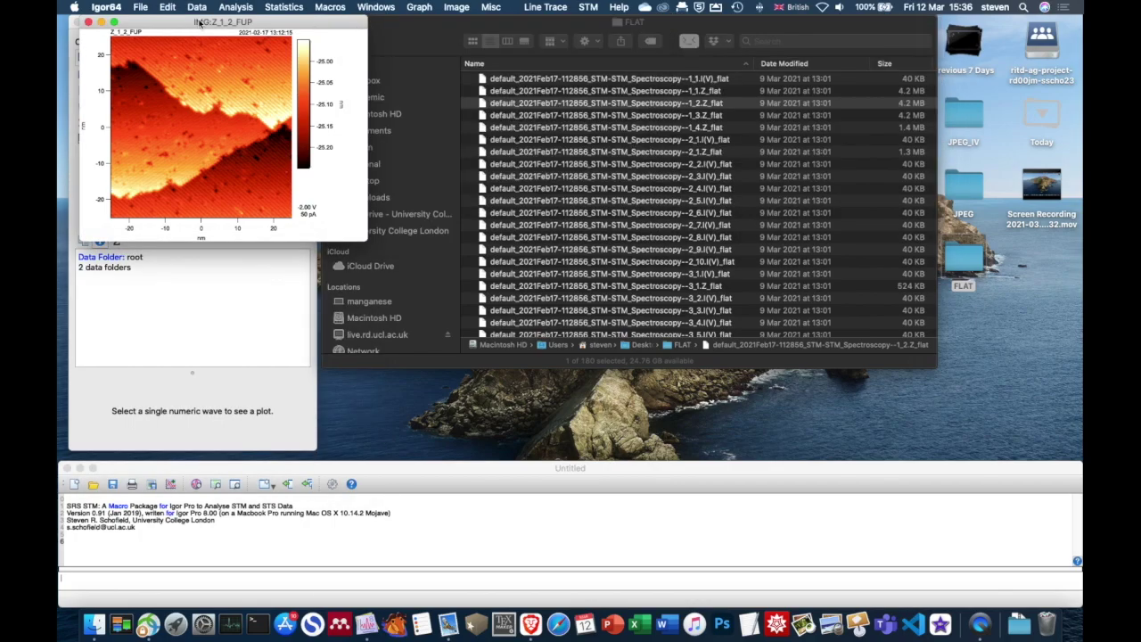
click(90, 22)
click(390, 23)
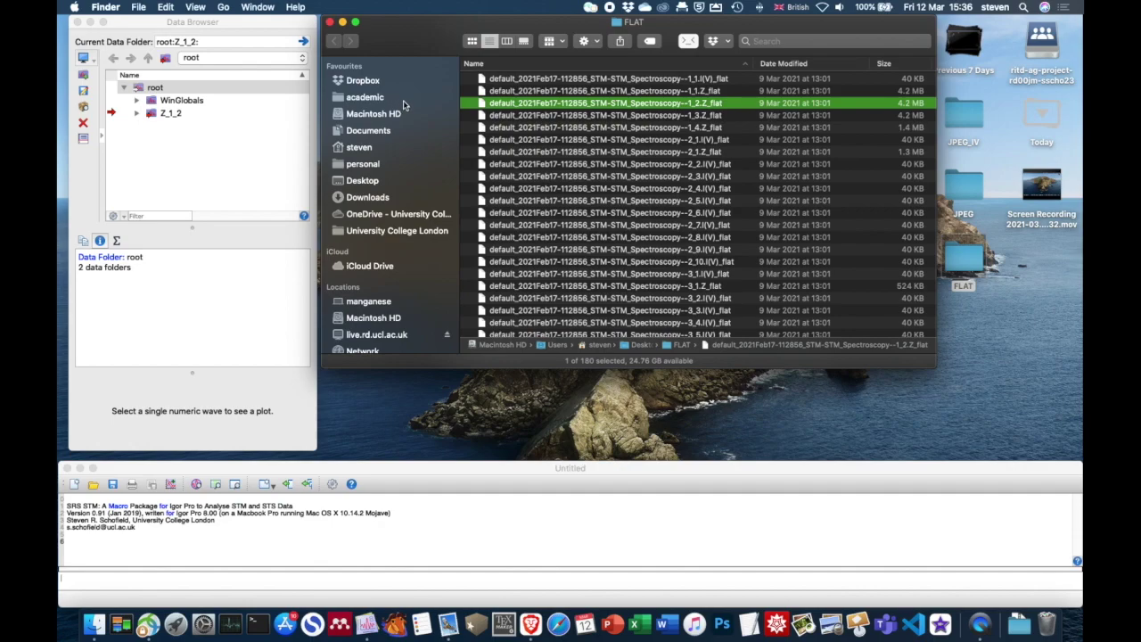
click(263, 29)
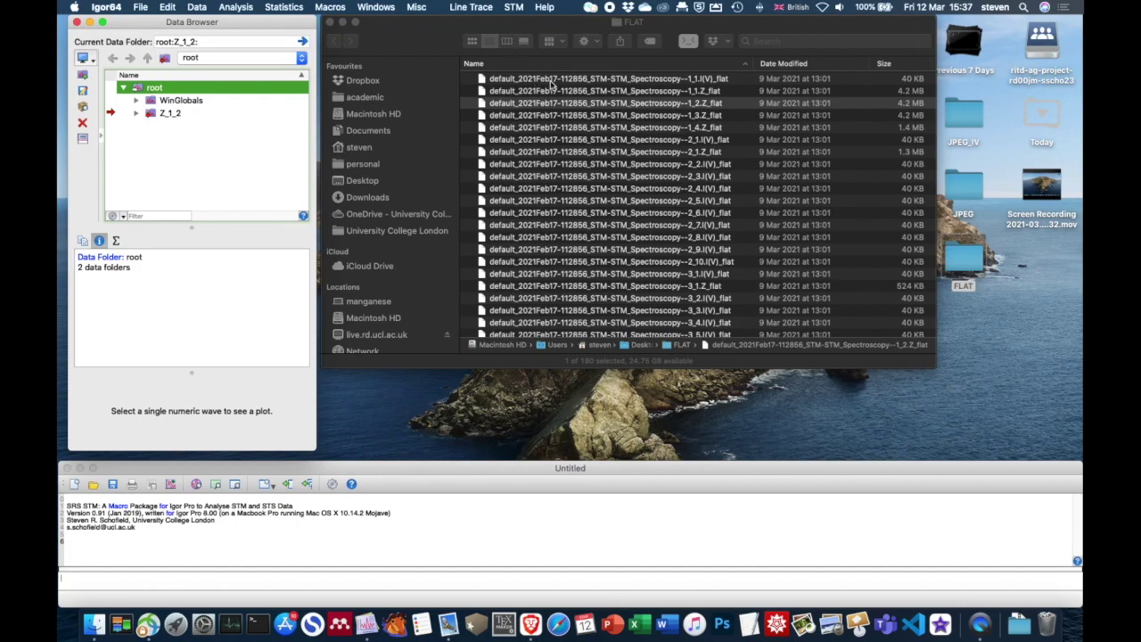
- Set STM auto background subtraction to none and choose Delete Object on the Z_1_2 folder
scroll(552, 88, down, 1)
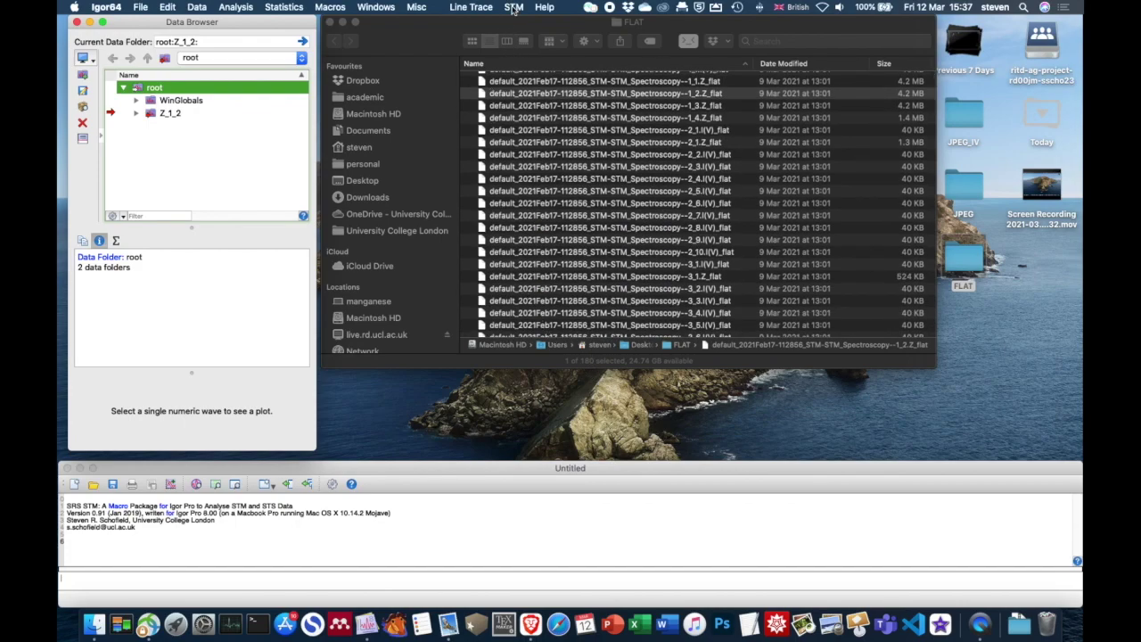
click(514, 9)
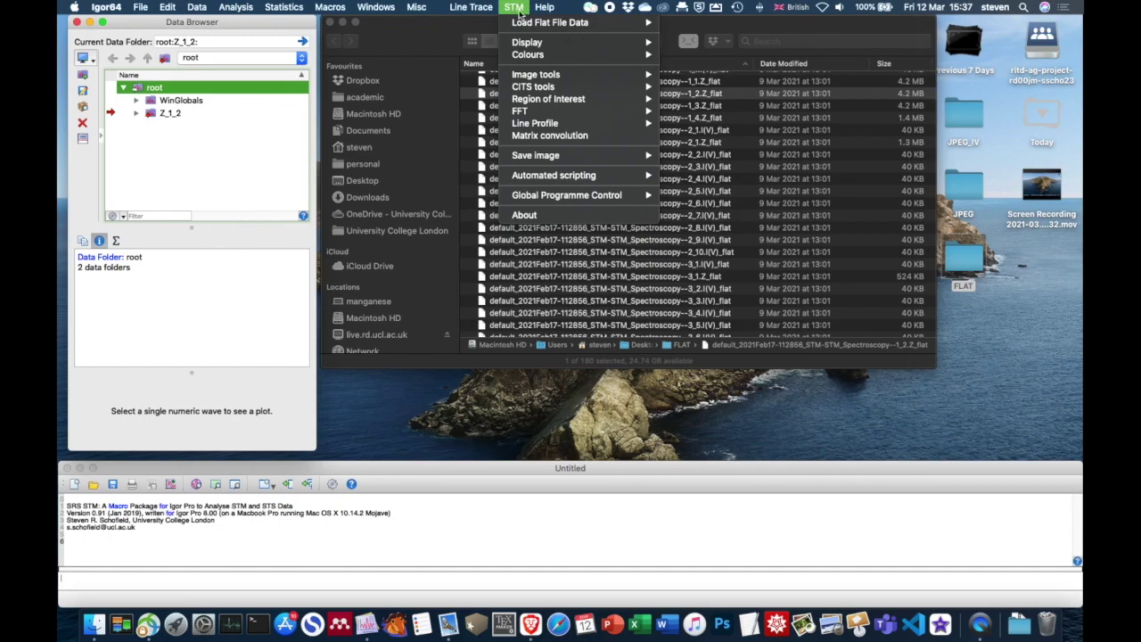
mouse_move(555, 202)
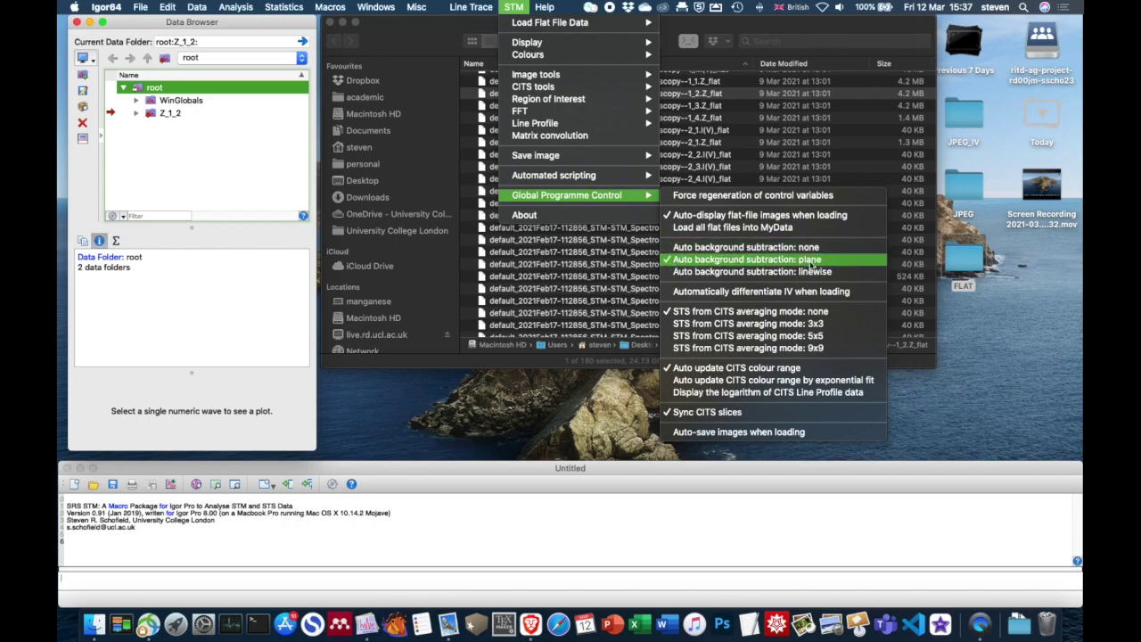
click(682, 253)
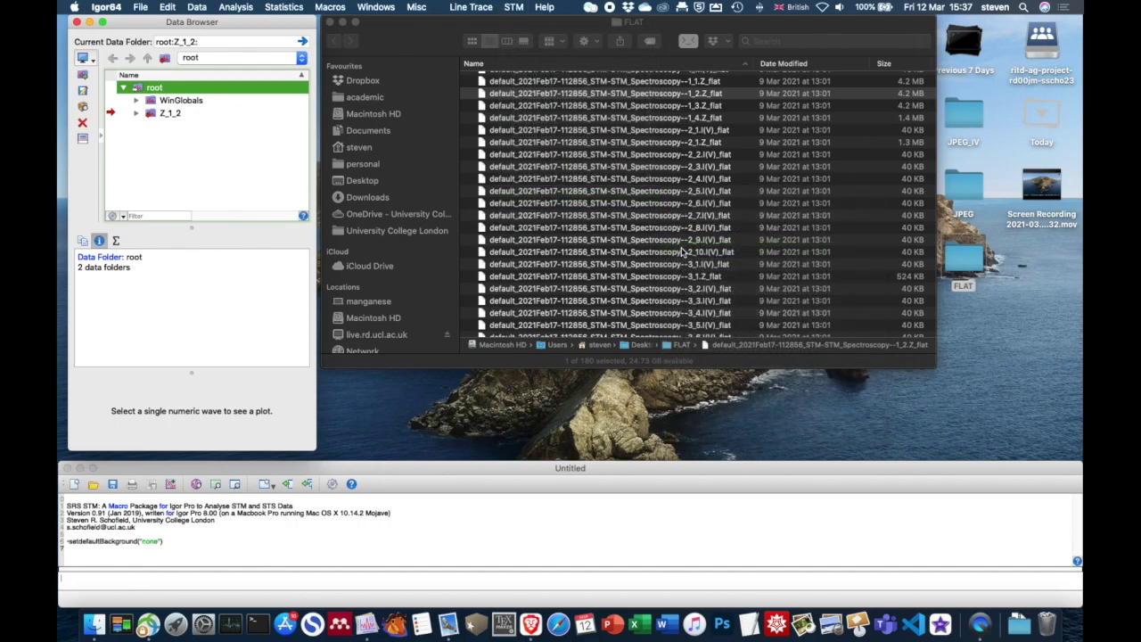
right_click(160, 113)
click(169, 141)
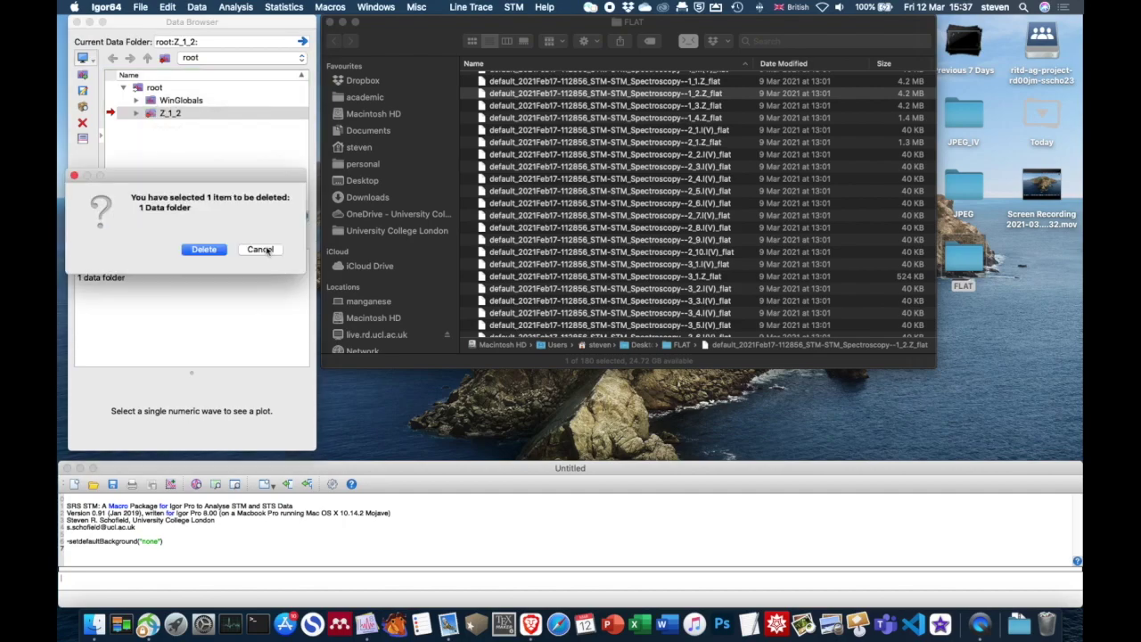
- Confirm deleting Z_1_2 and reload 1_2.Z_flat into Igor Pro without background subtraction
click(204, 251)
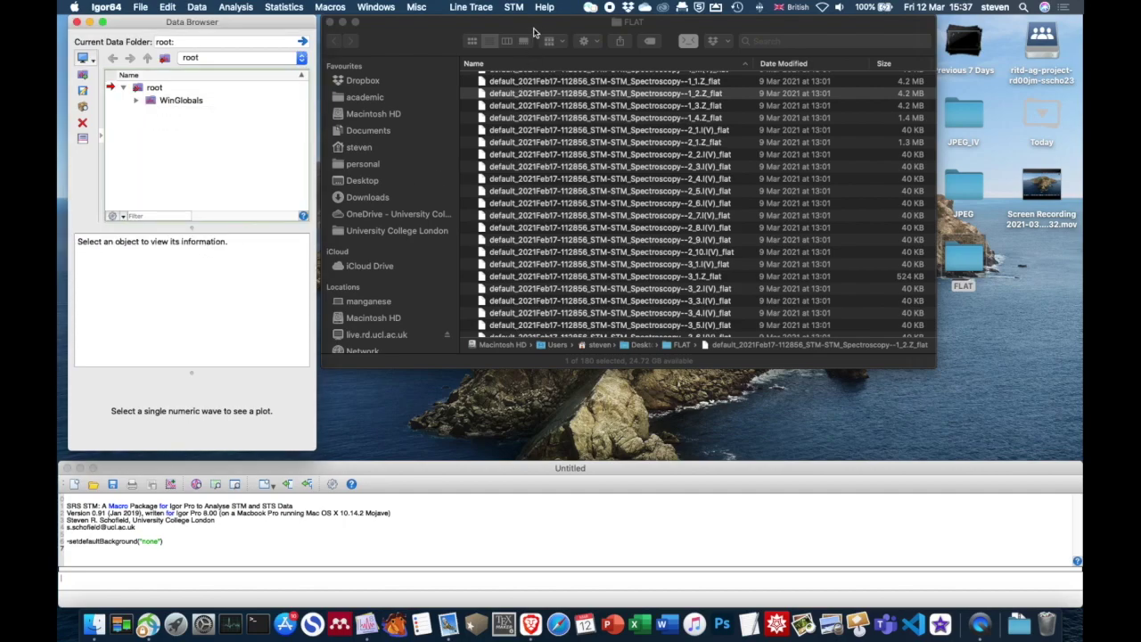
click(516, 94)
drag(466, 100, 367, 627)
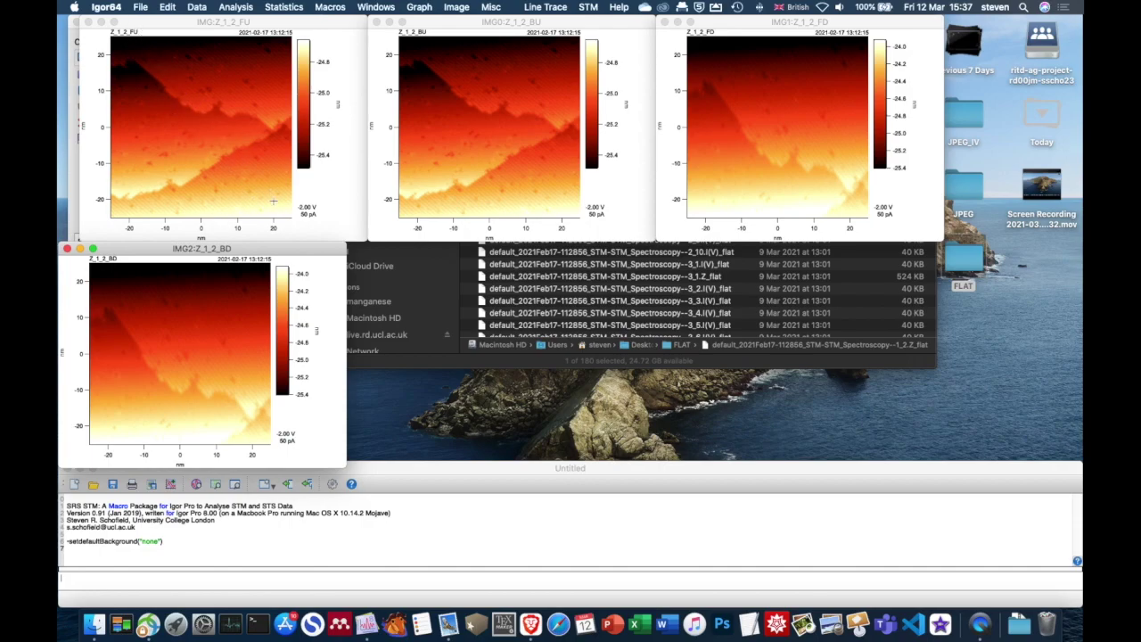
- Close the FU, BU and FD image windows
click(77, 22)
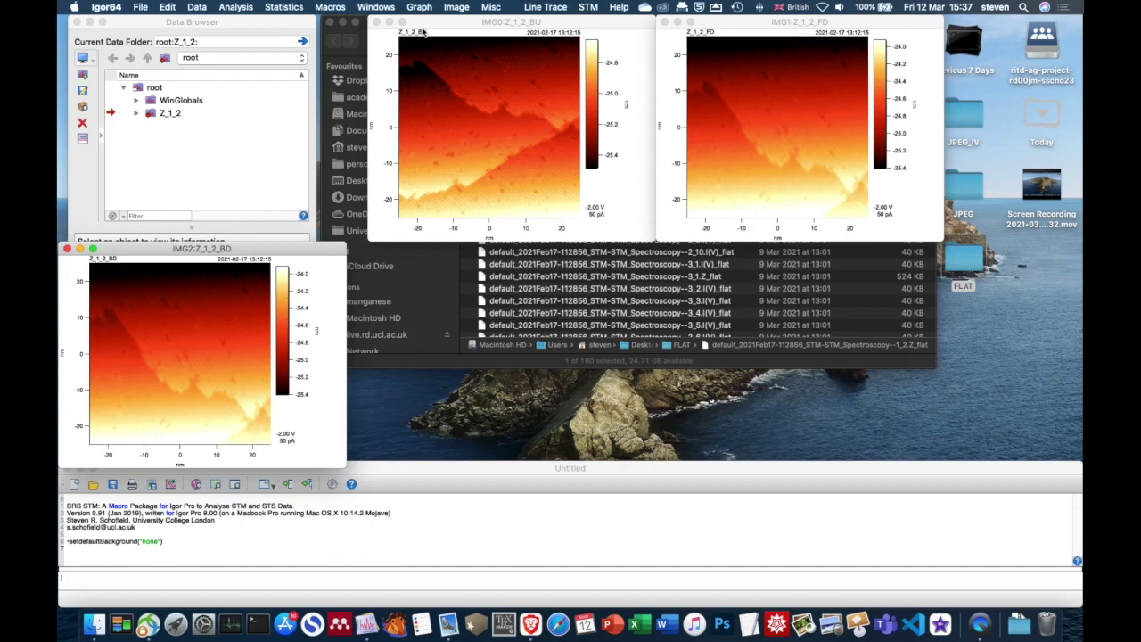
click(378, 21)
click(663, 23)
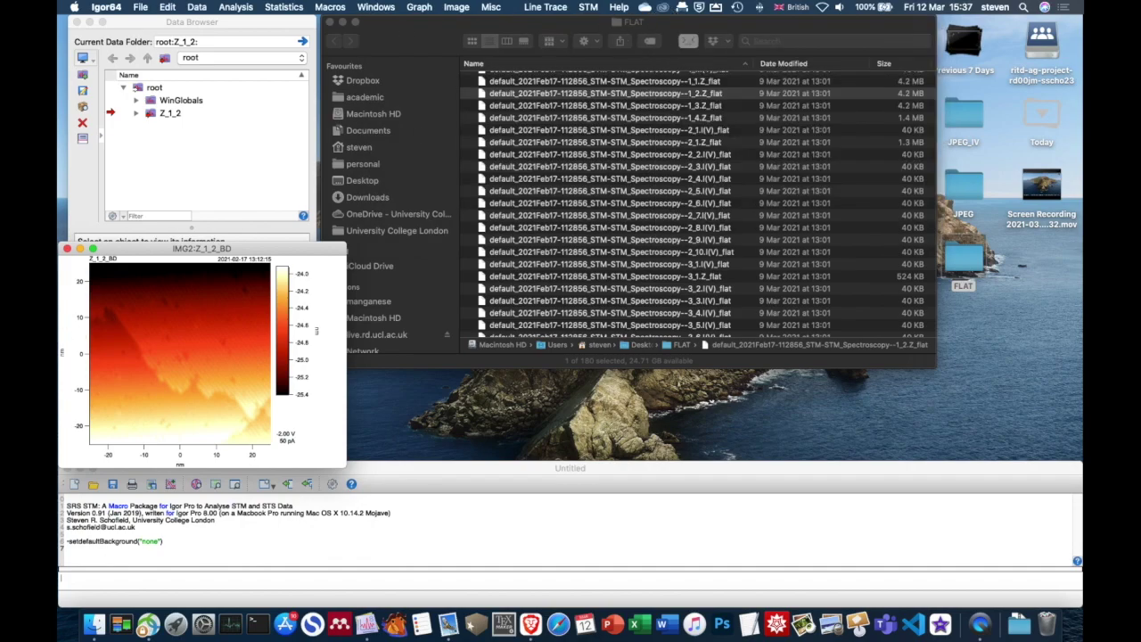
- Close the BD image window and delete the Z_1_2 data folder
click(67, 249)
right_click(157, 114)
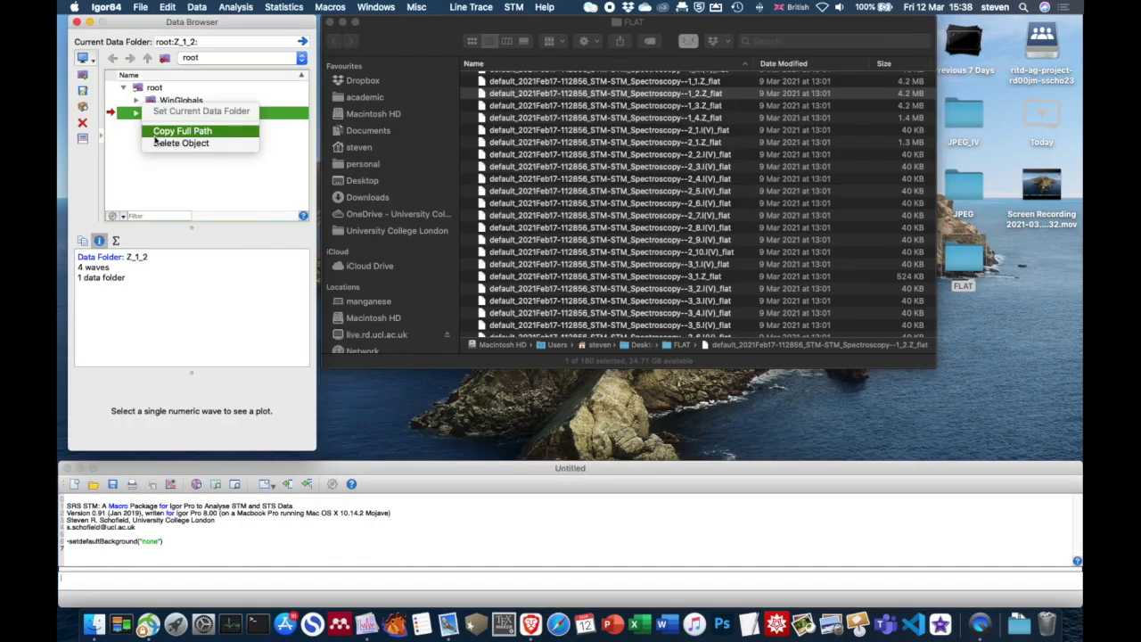
click(158, 143)
click(204, 249)
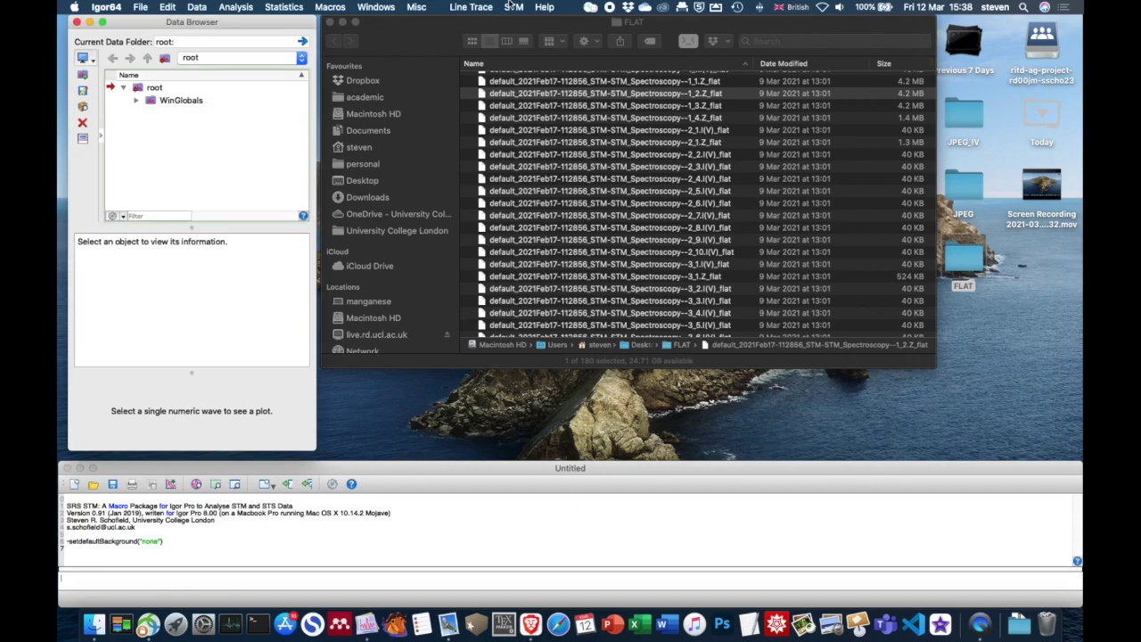
- Set STM Global Programme Control auto background subtraction to linewise
click(514, 7)
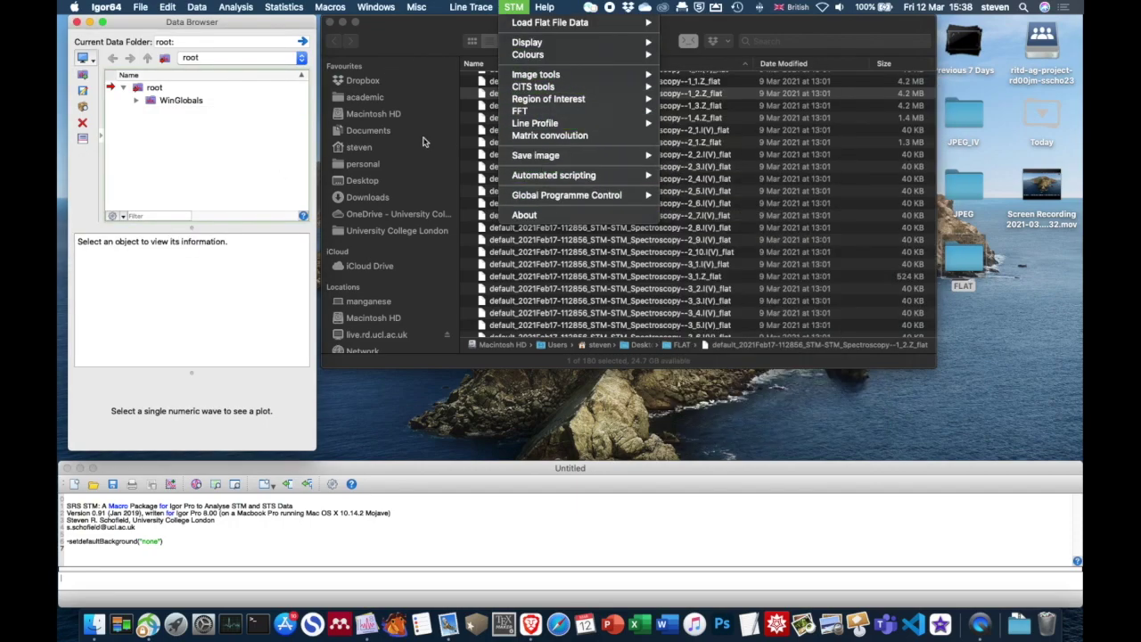
mouse_move(471, 11)
click(231, 97)
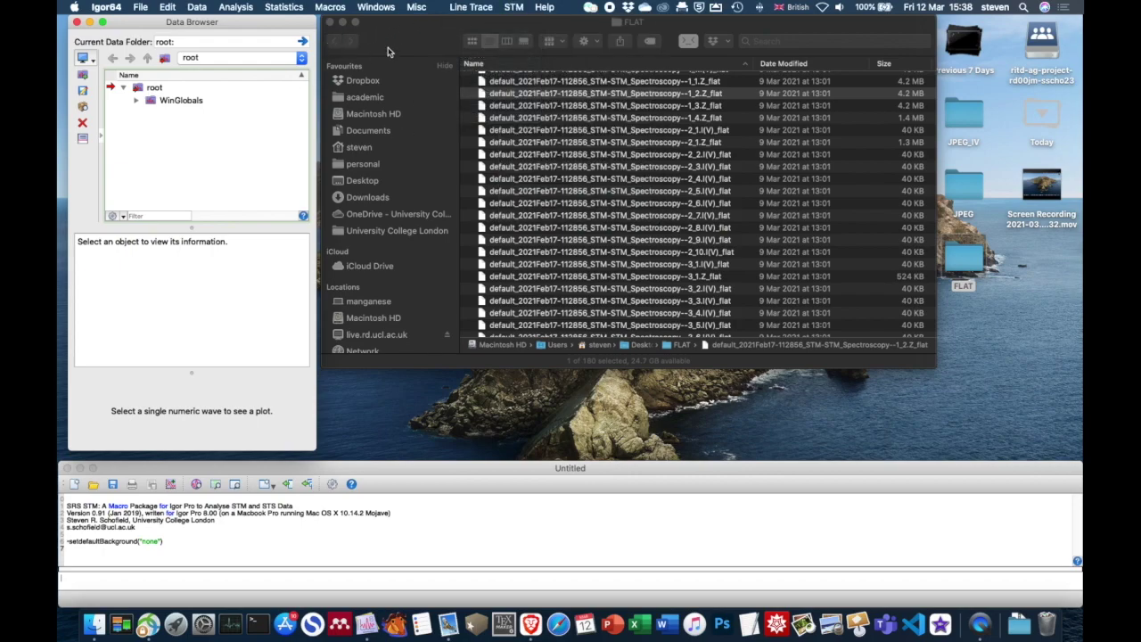
click(513, 7)
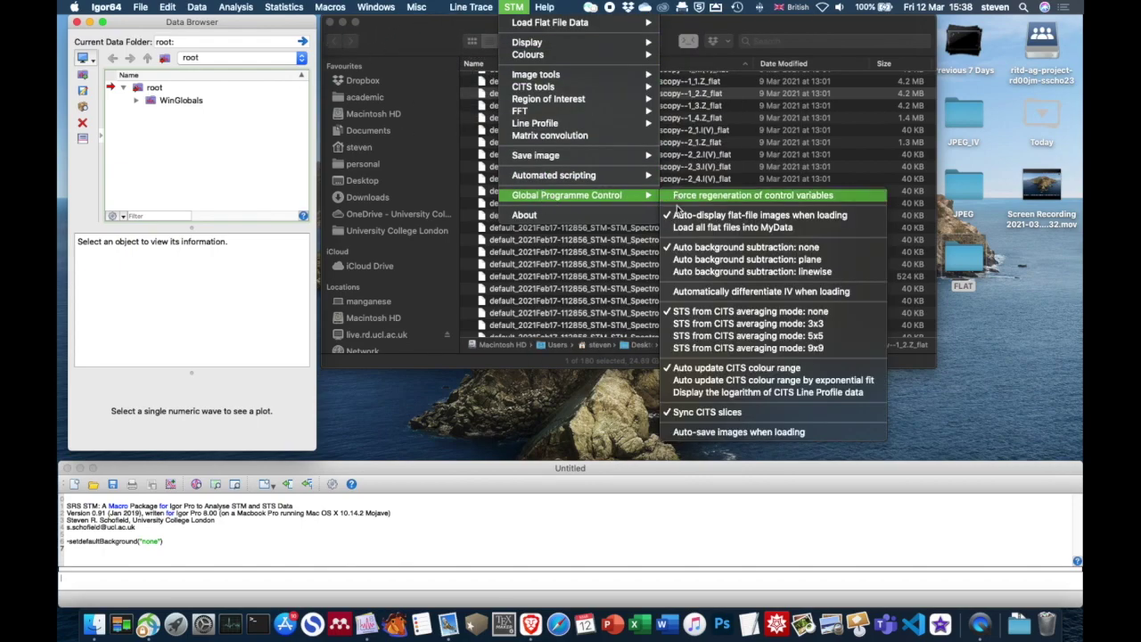
click(803, 275)
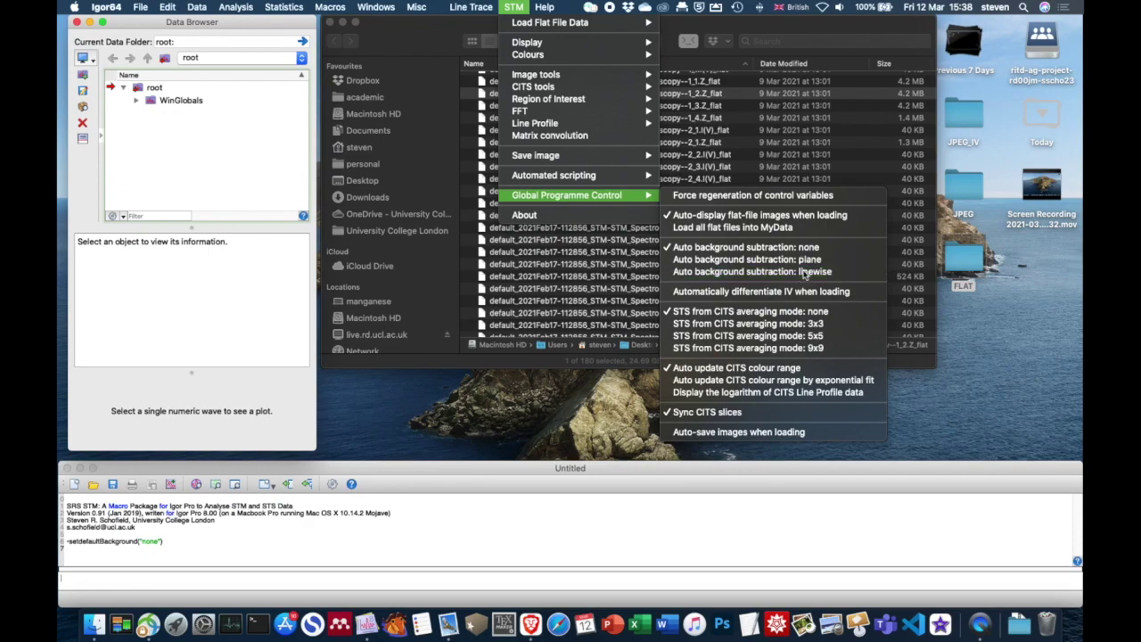
- Reload 1_2.Z_flat with linewise subtraction, then close the BDL, FDL, BUL and FUL image plots
click(489, 93)
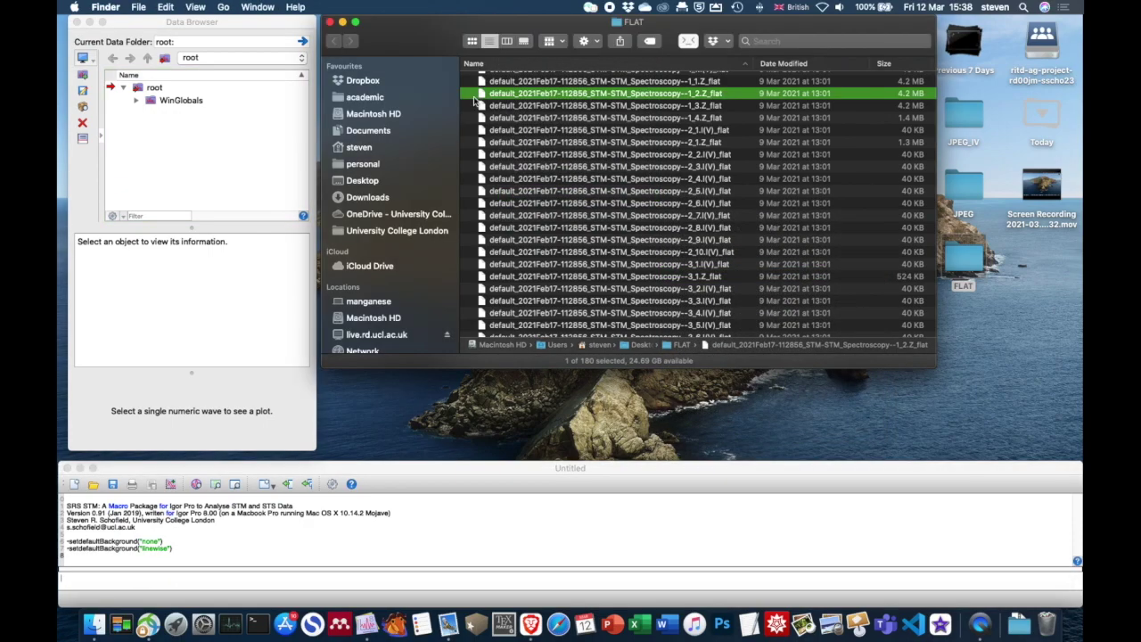
drag(482, 93, 367, 626)
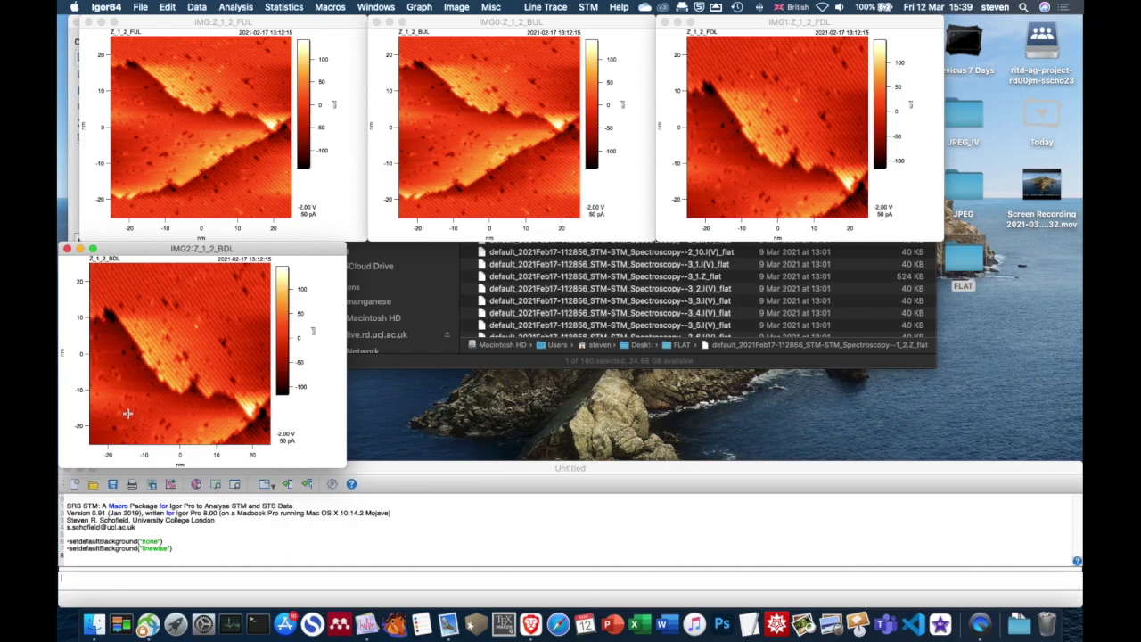
click(67, 250)
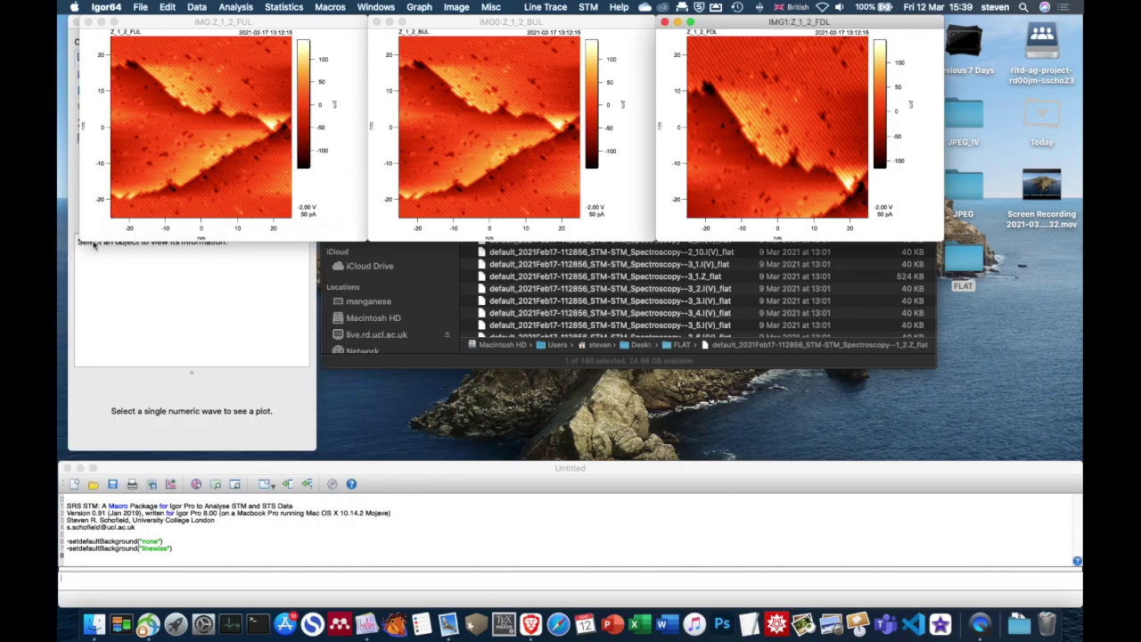
click(665, 21)
click(376, 21)
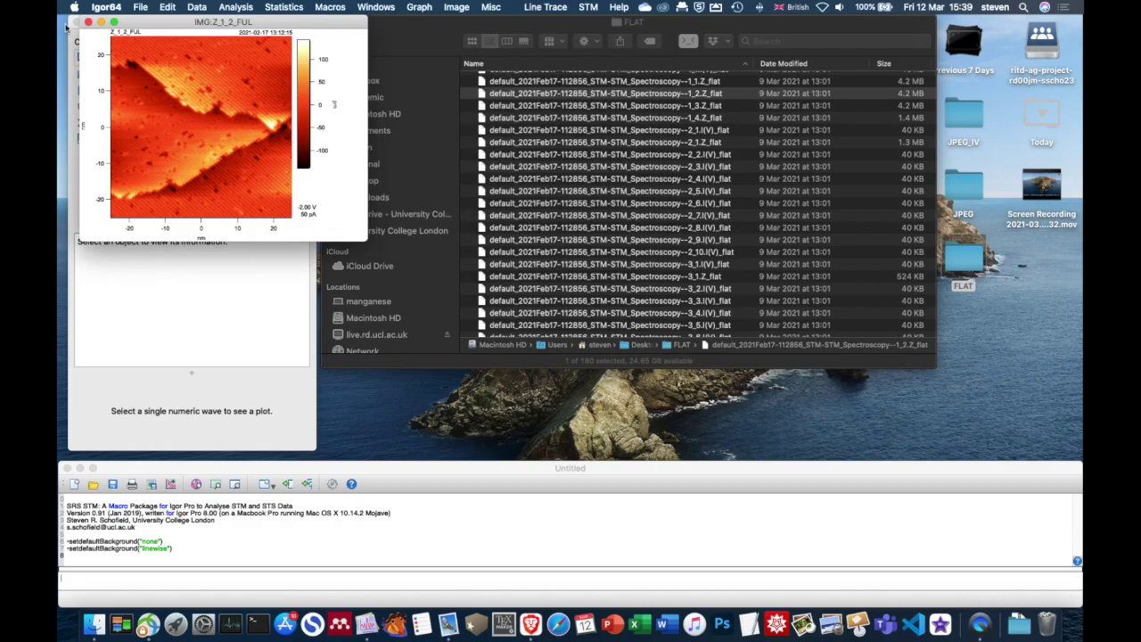
click(86, 23)
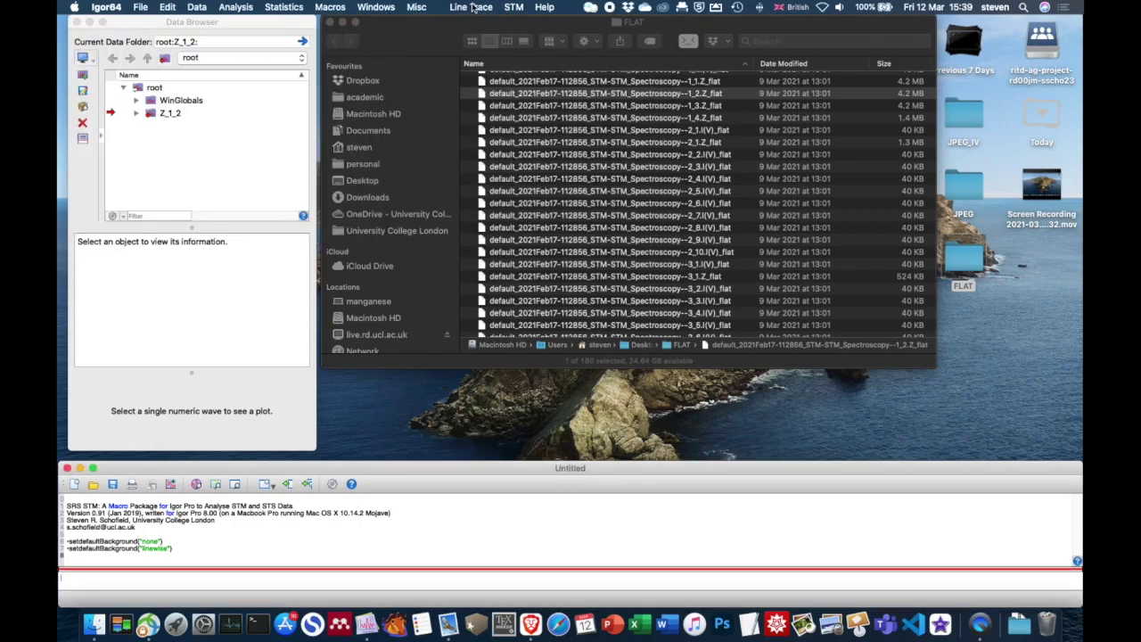
- Show the STM > Load Flat File Data submenu after a failed attempt to re-drop the flat file into Igor
click(514, 7)
mouse_move(526, 20)
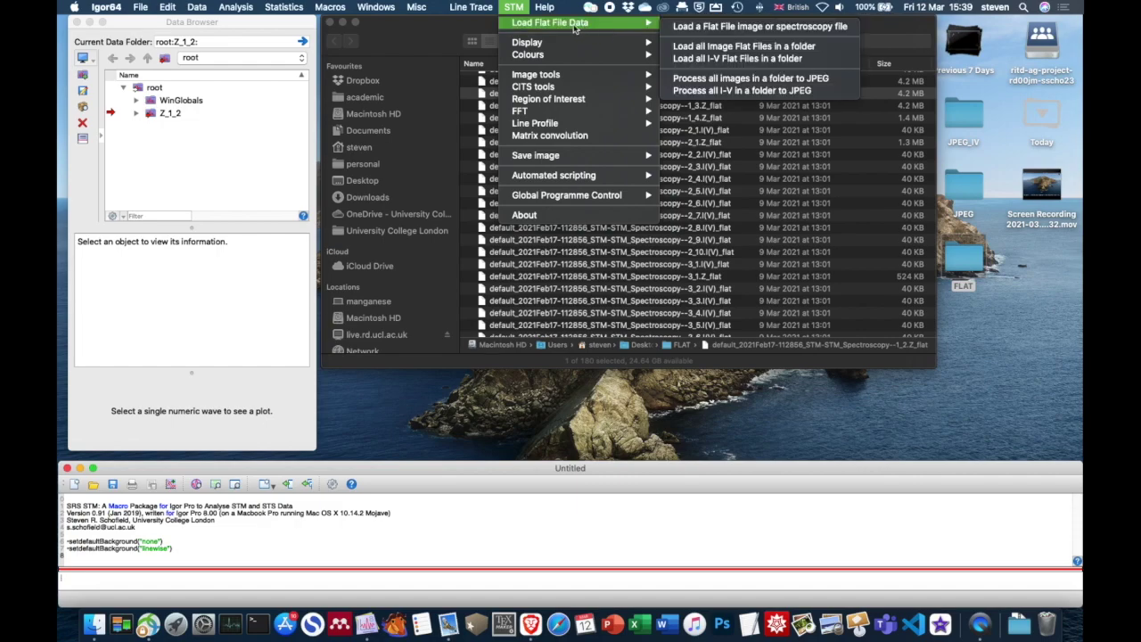
click(411, 28)
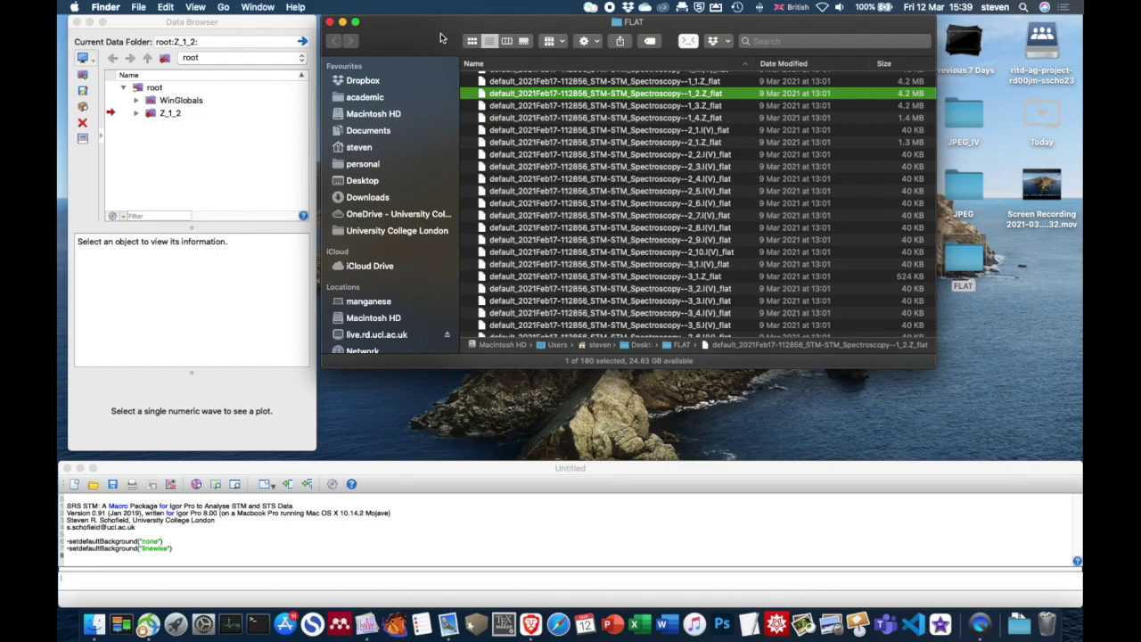
drag(499, 97, 366, 607)
drag(484, 129, 525, 96)
click(234, 134)
click(515, 7)
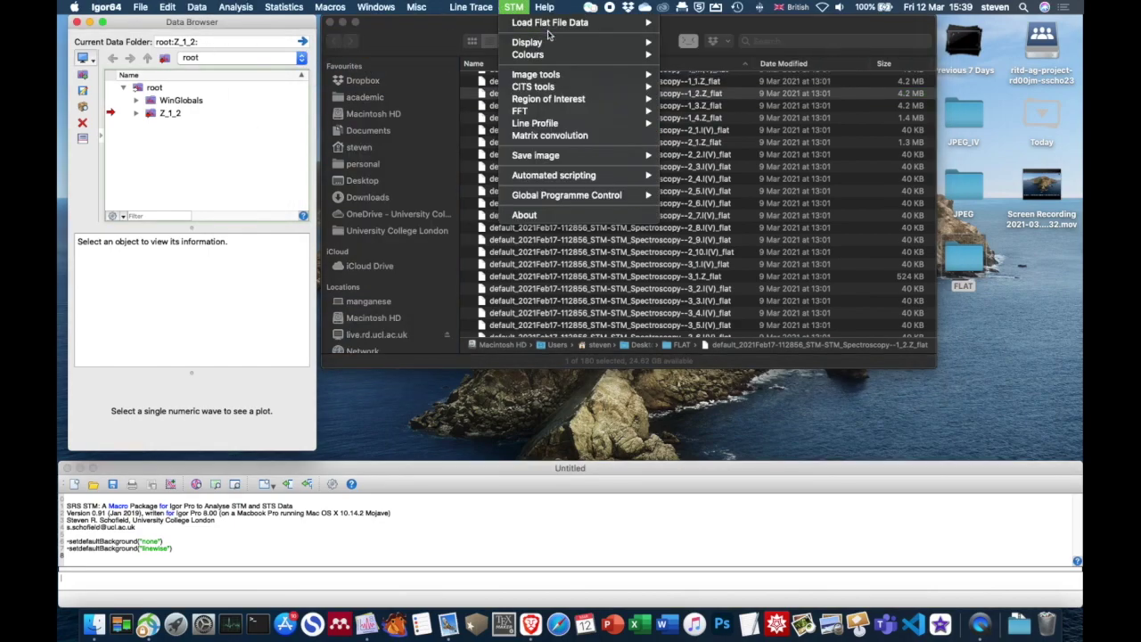
mouse_move(570, 22)
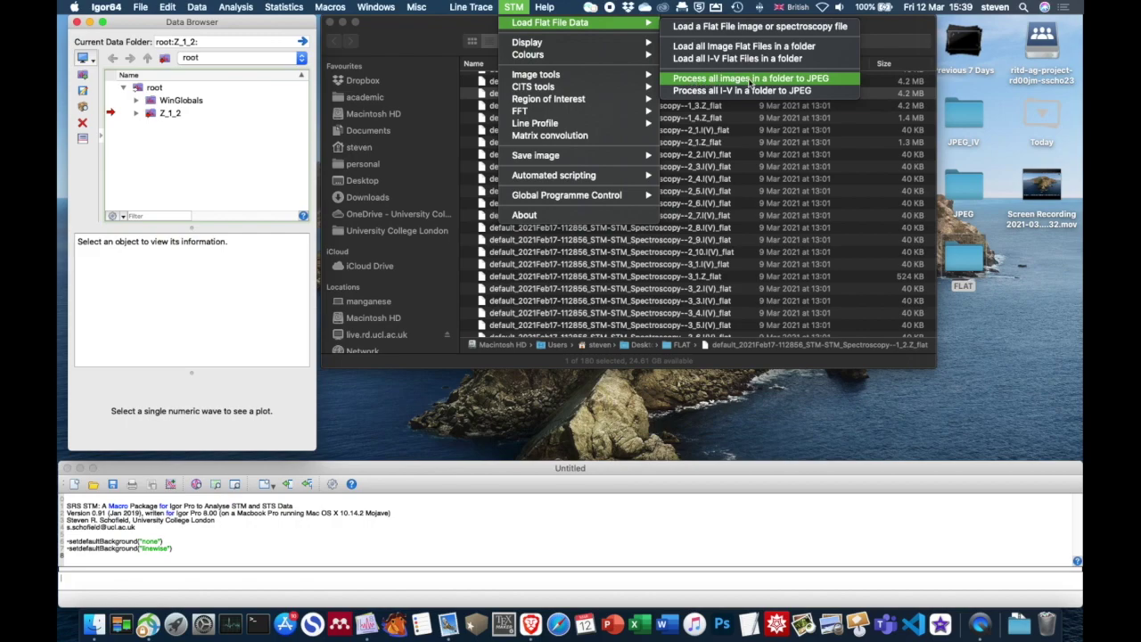
- Run 'Process all images in a folder to JPEG' on Desktop > FLAT, then dismiss the data folder error
click(704, 79)
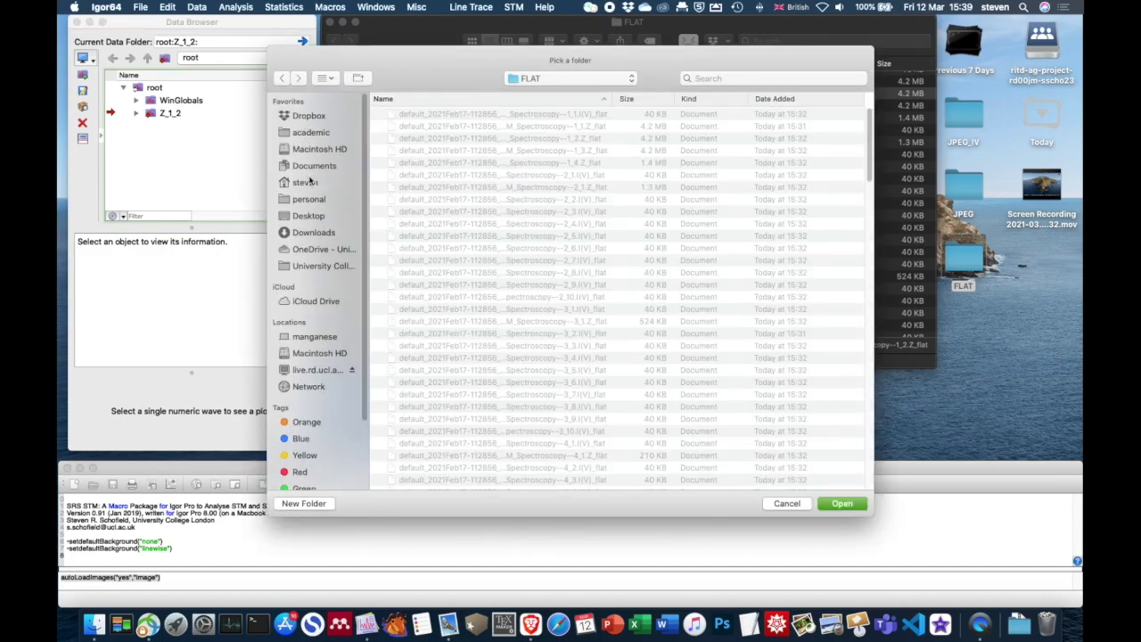
click(306, 221)
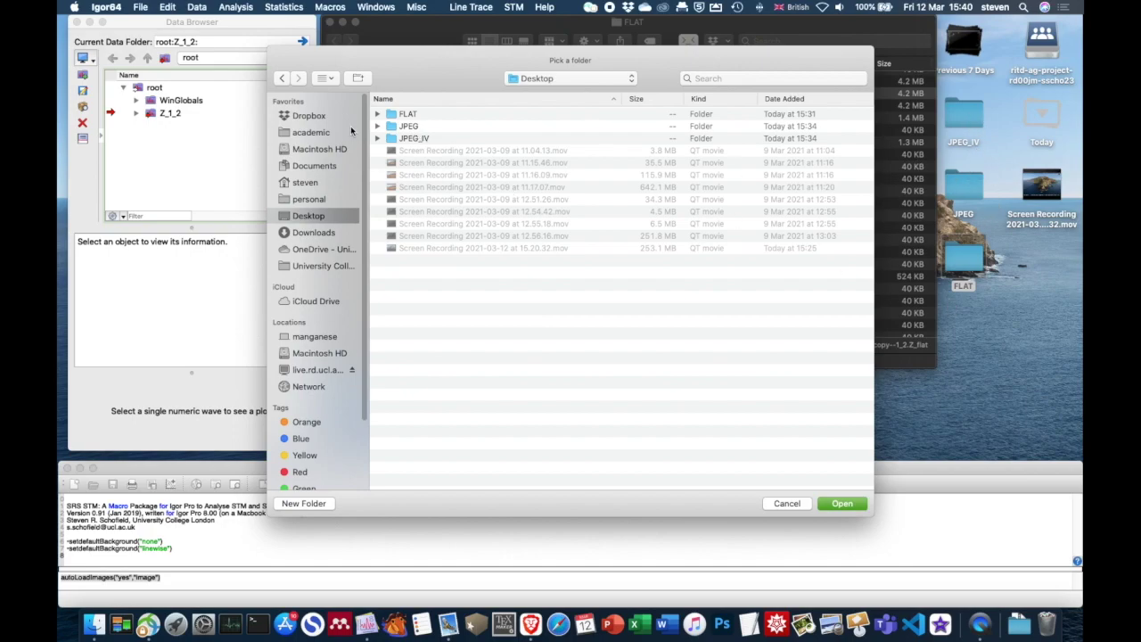
click(393, 116)
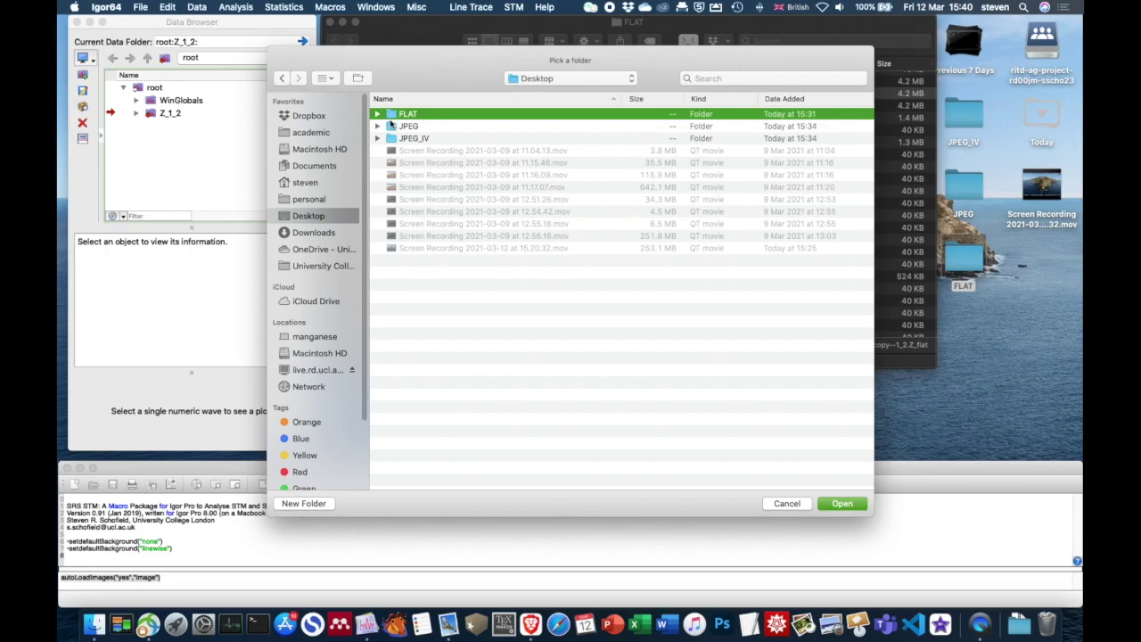
click(845, 506)
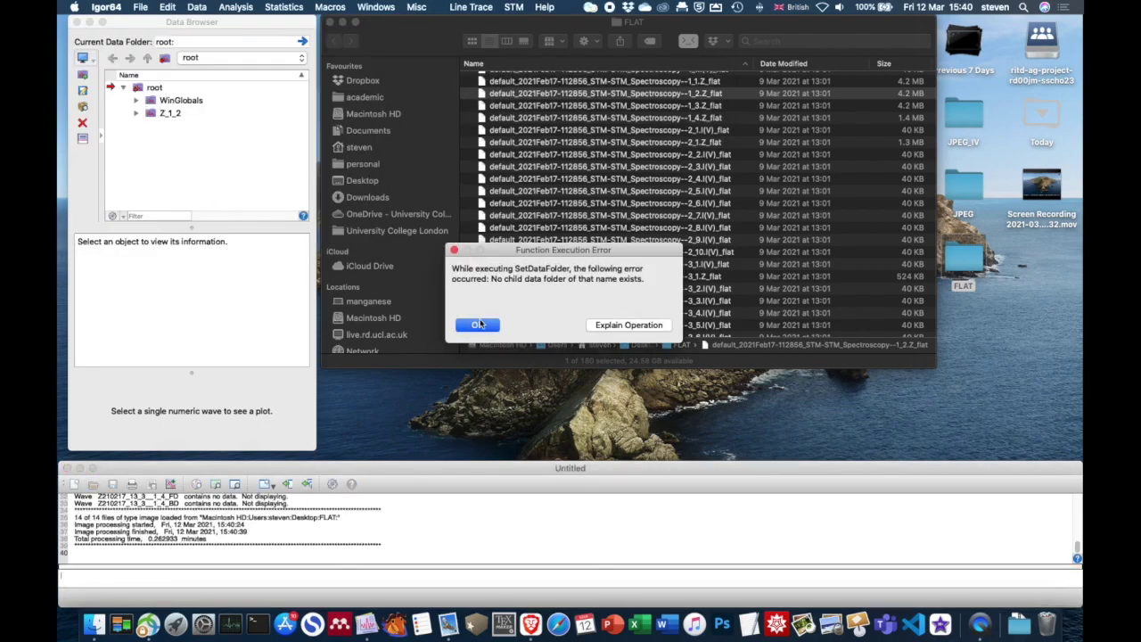
click(478, 325)
- Switch to Finder and open the JPEG output folder on the Desktop
click(983, 335)
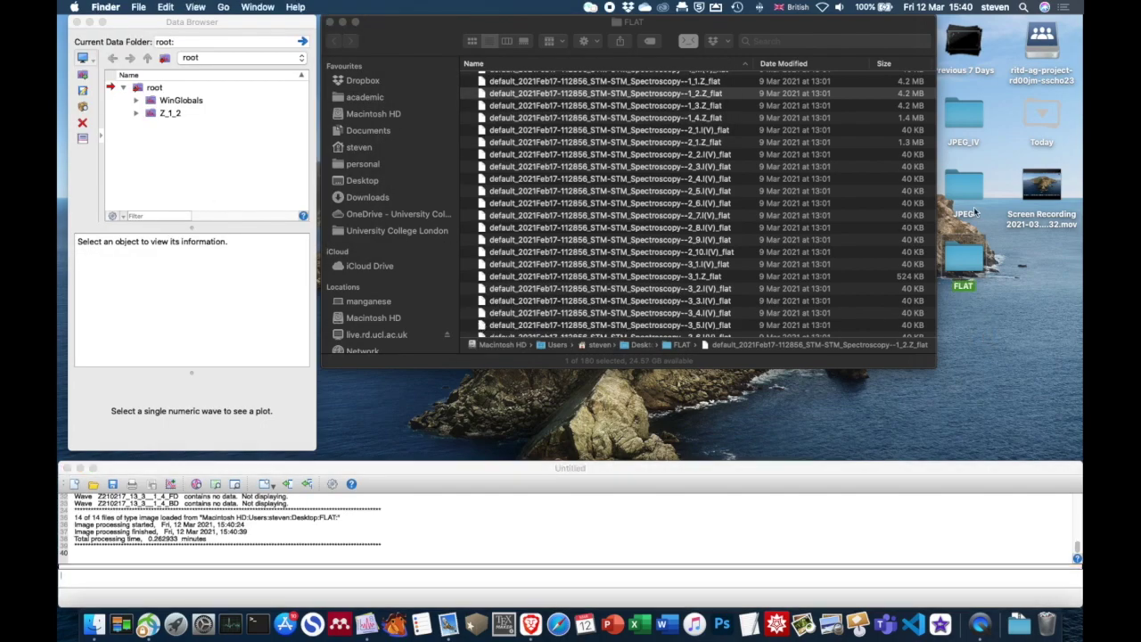
click(964, 141)
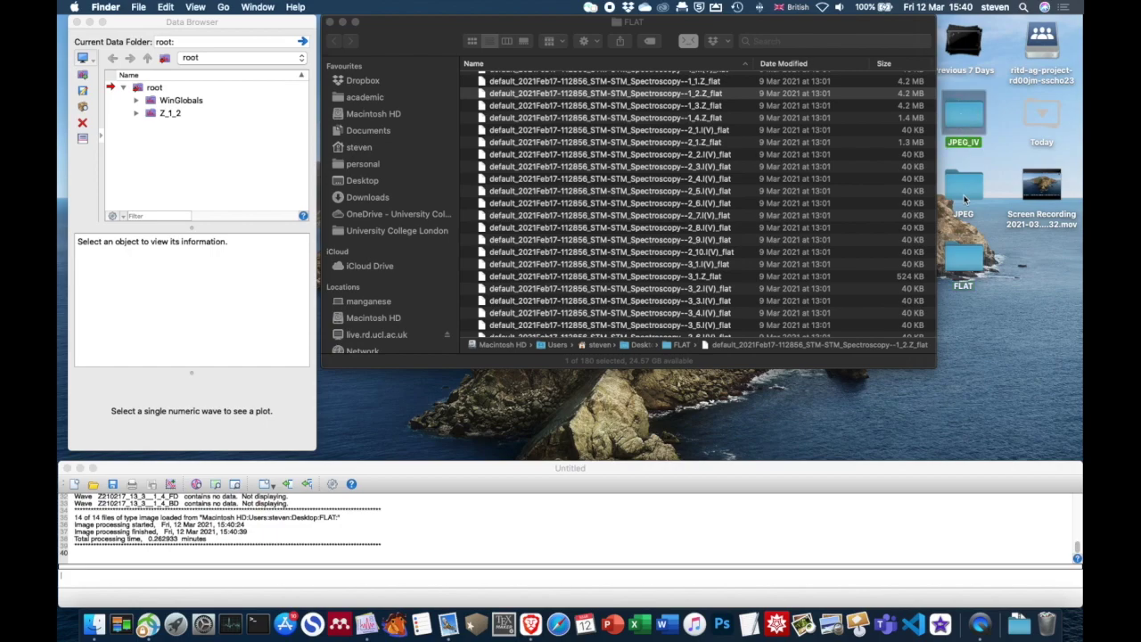
click(964, 199)
click(964, 125)
click(969, 187)
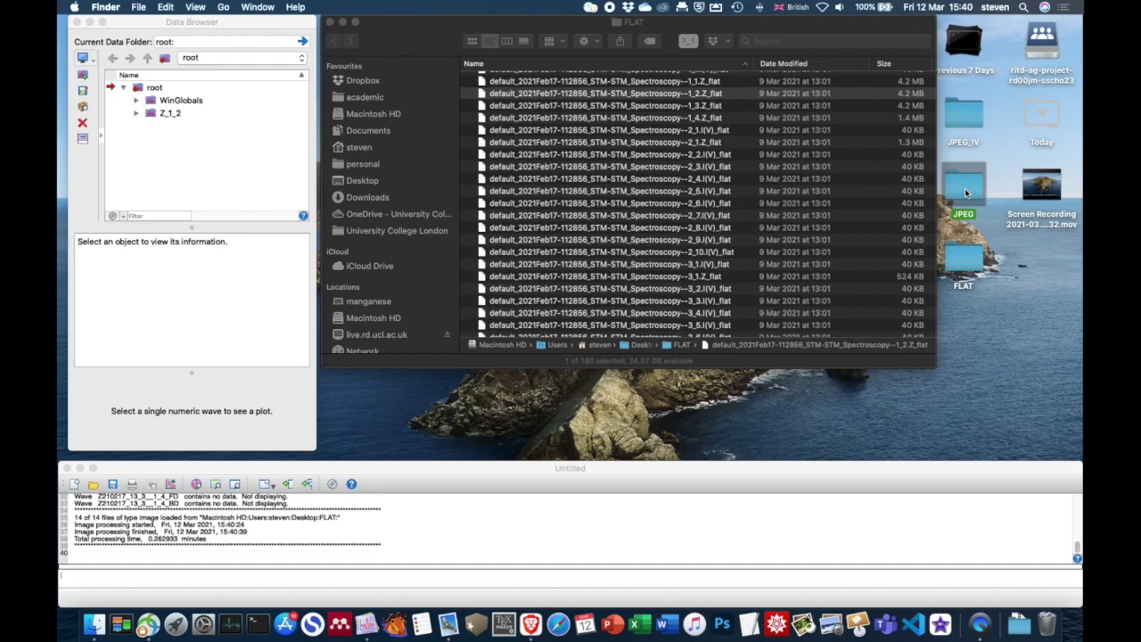
double_click(964, 188)
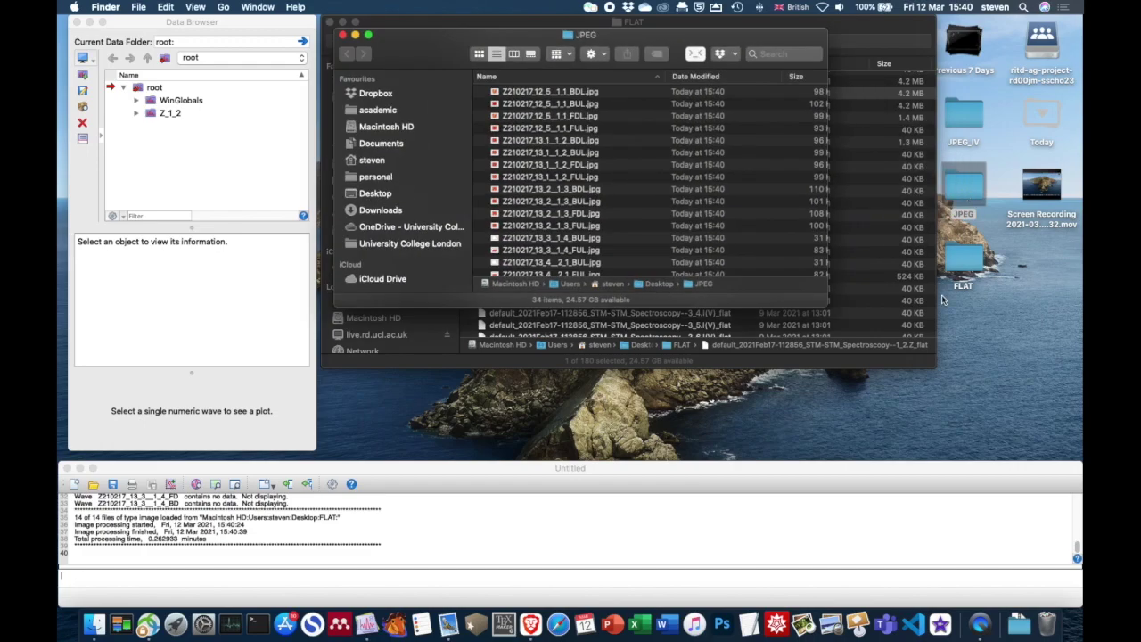
- Enlarge the JPEG window, show its 34 images as icon thumbnails, and select the first
drag(821, 302, 975, 421)
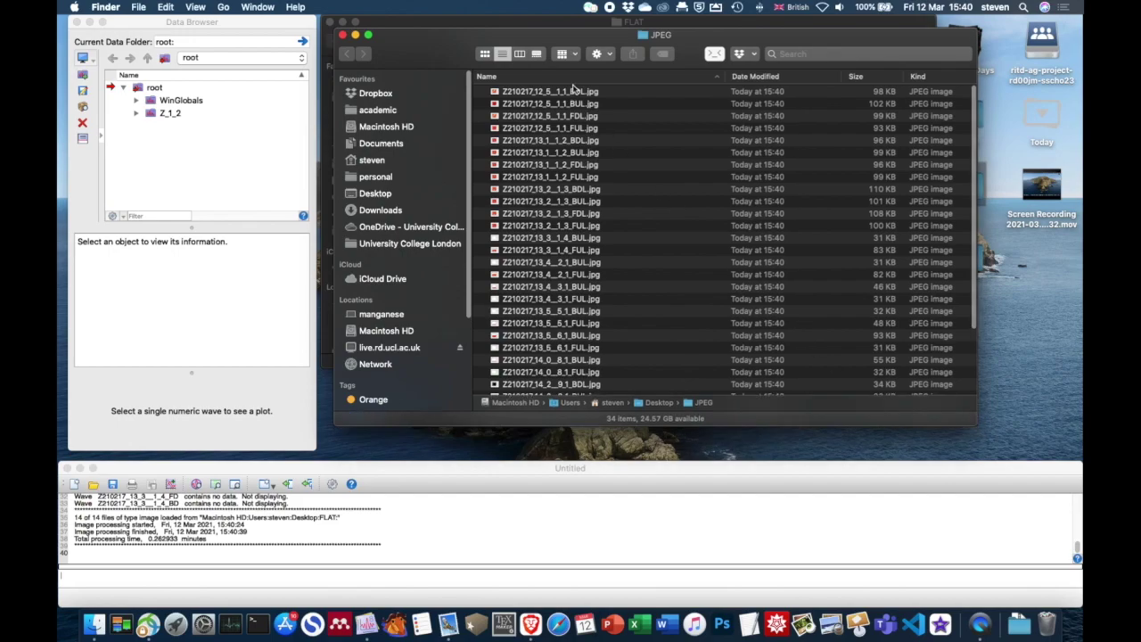
click(484, 53)
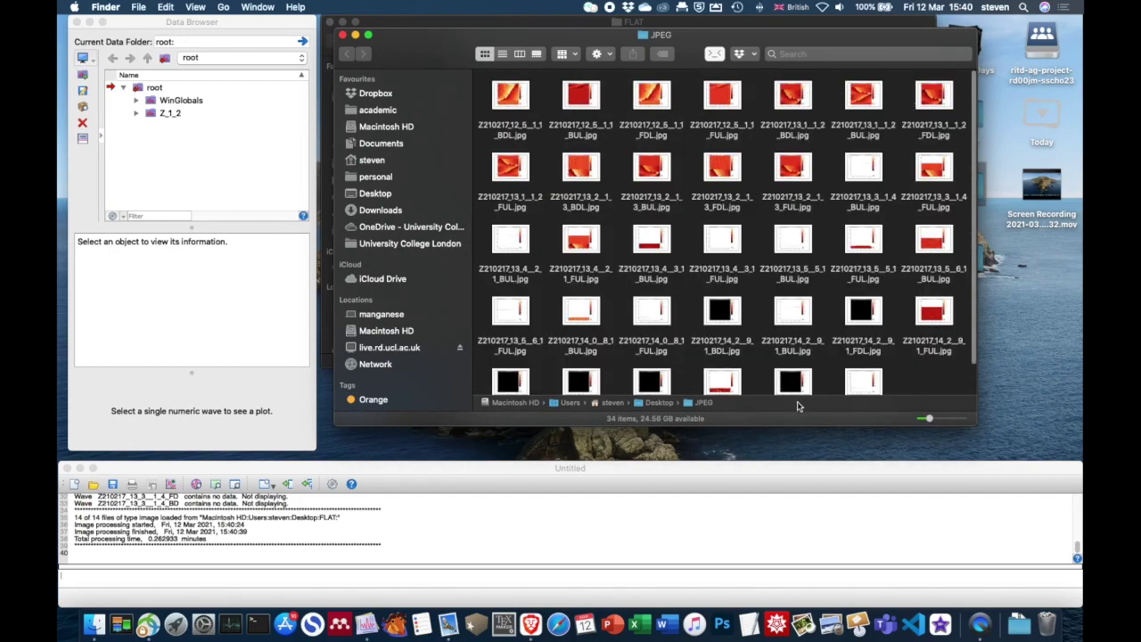
scroll(974, 349, down, 2)
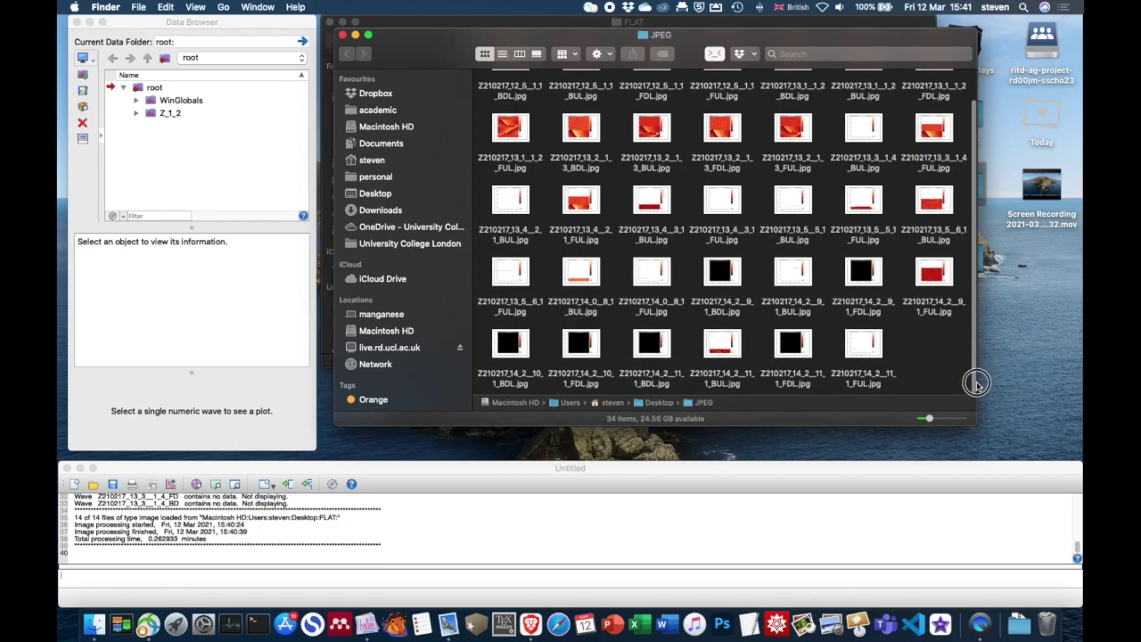
scroll(972, 303, up, 2)
click(511, 93)
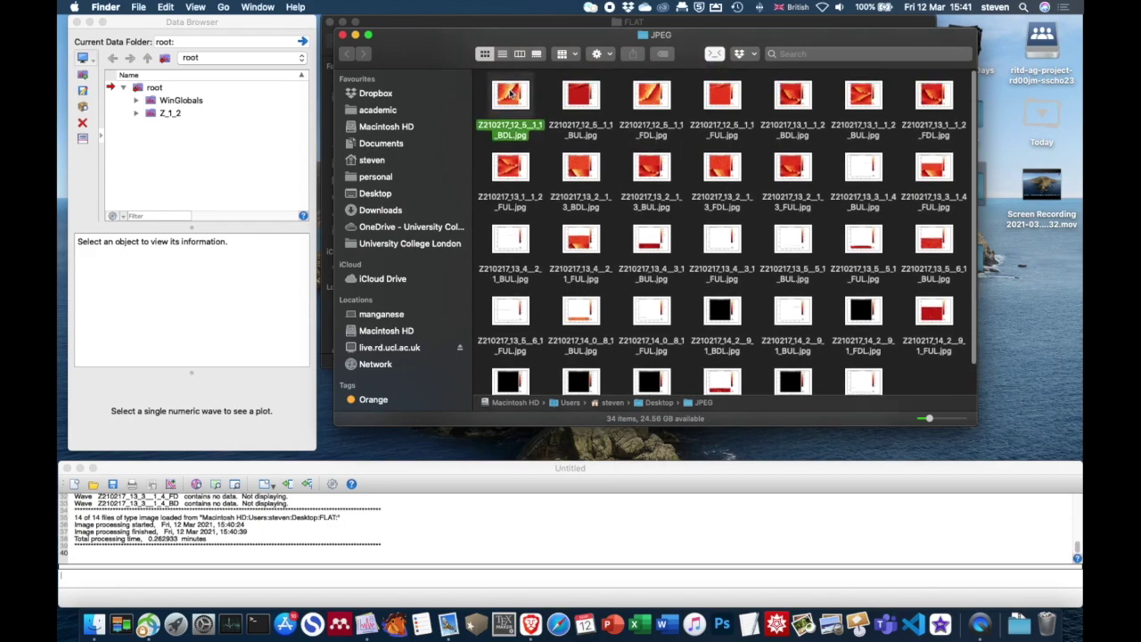
double_click(511, 93)
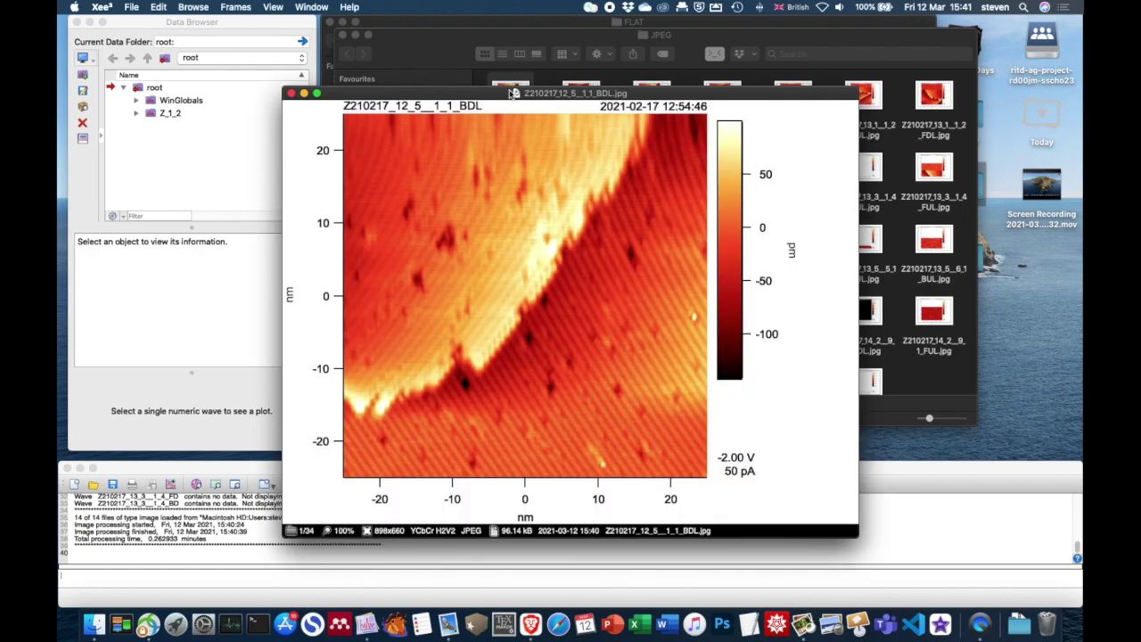
key(Right)
key(Right)
key(Right)
key(Right)
key(Right)
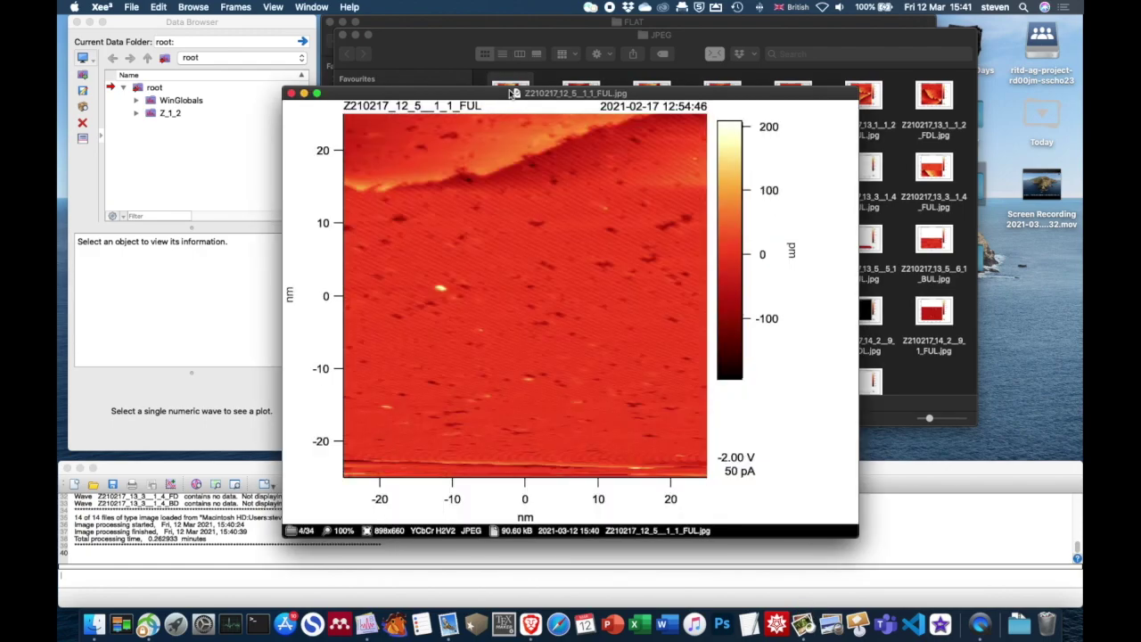
key(Right)
key(Right)
key(Right)
key(Right)
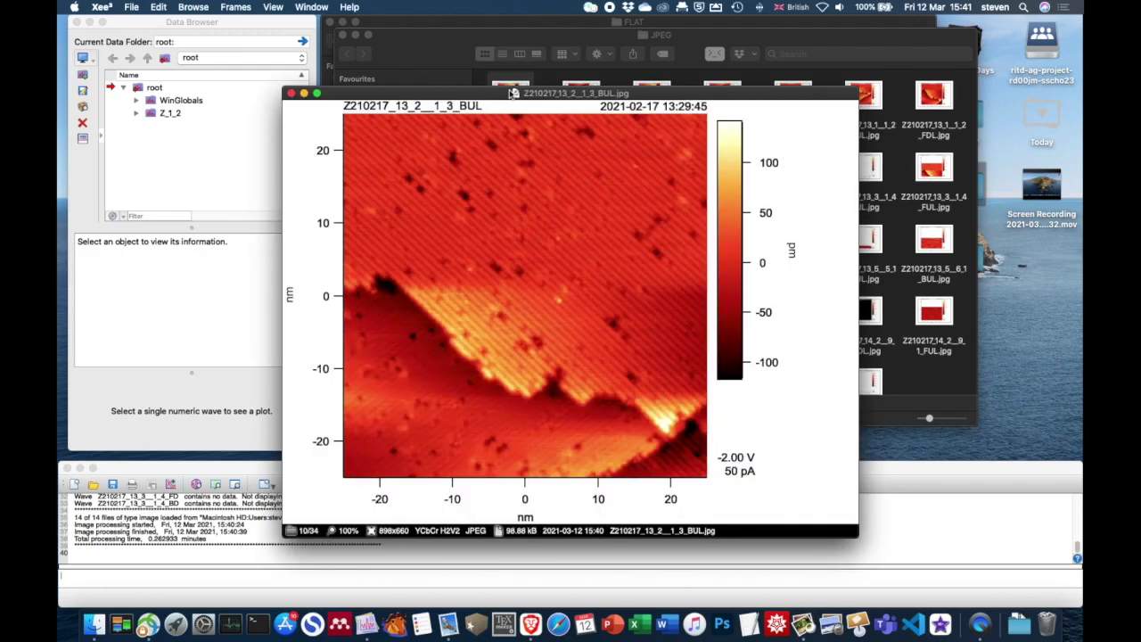
key(Left)
key(Right)
key(Right)
key(Left)
key(Left)
key(Left)
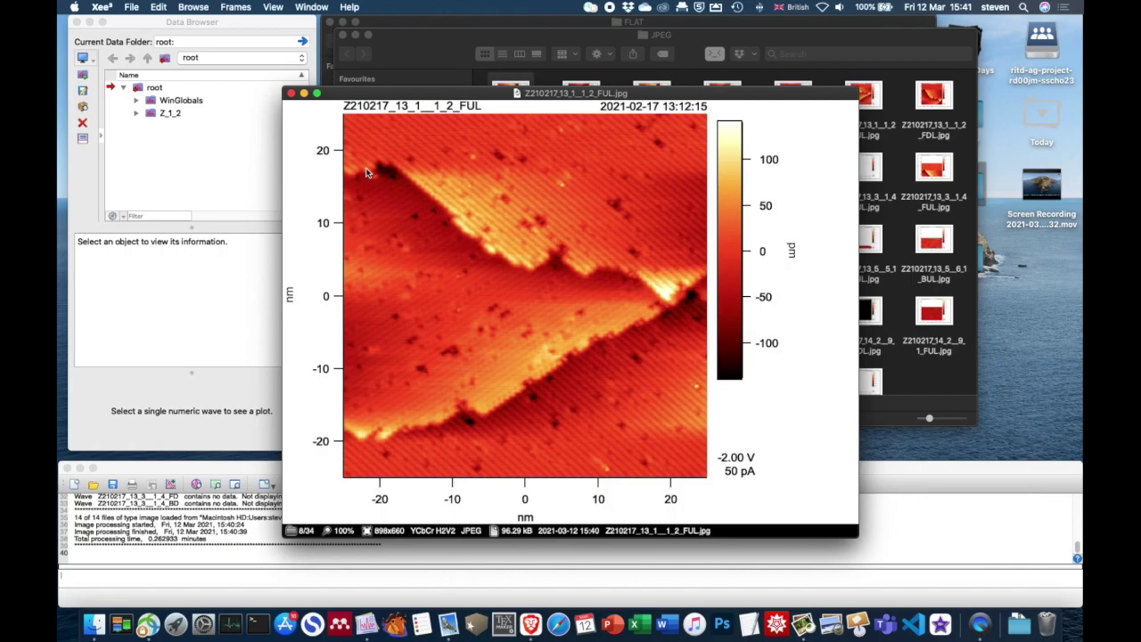
click(290, 93)
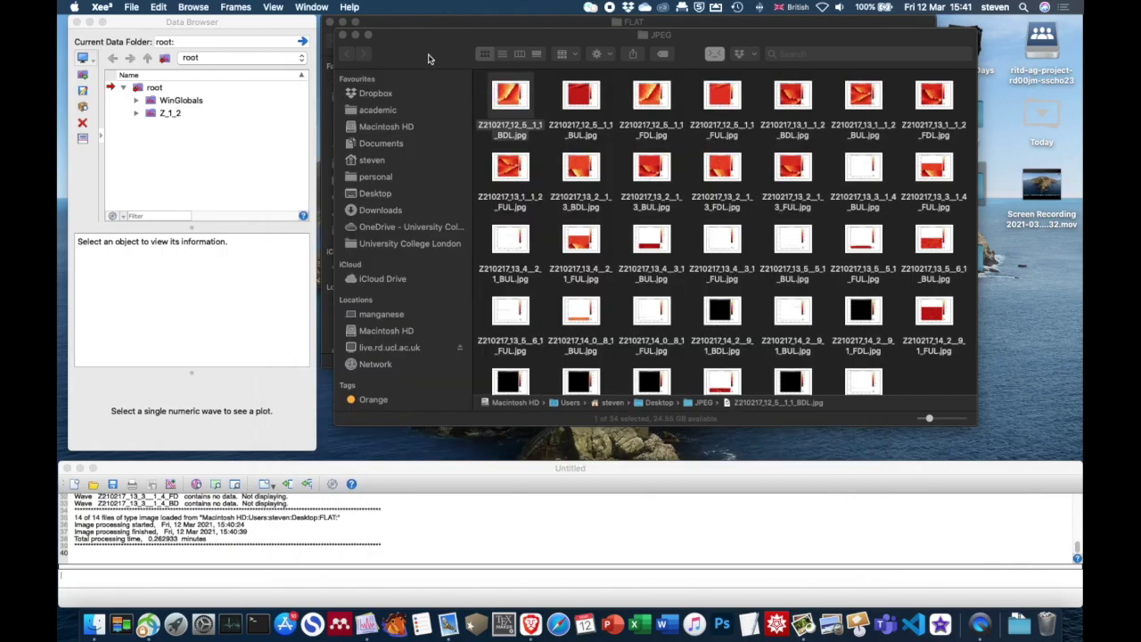
- Close the JPEG window, then open JPEG_IV, confirm it is empty, and close it
click(344, 35)
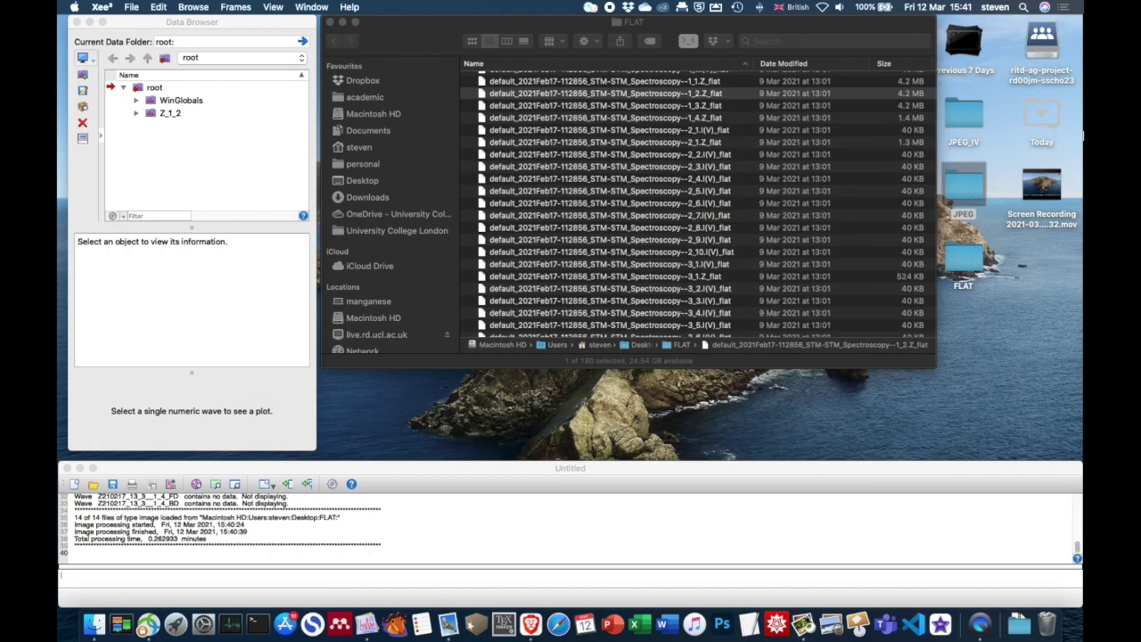
double_click(964, 115)
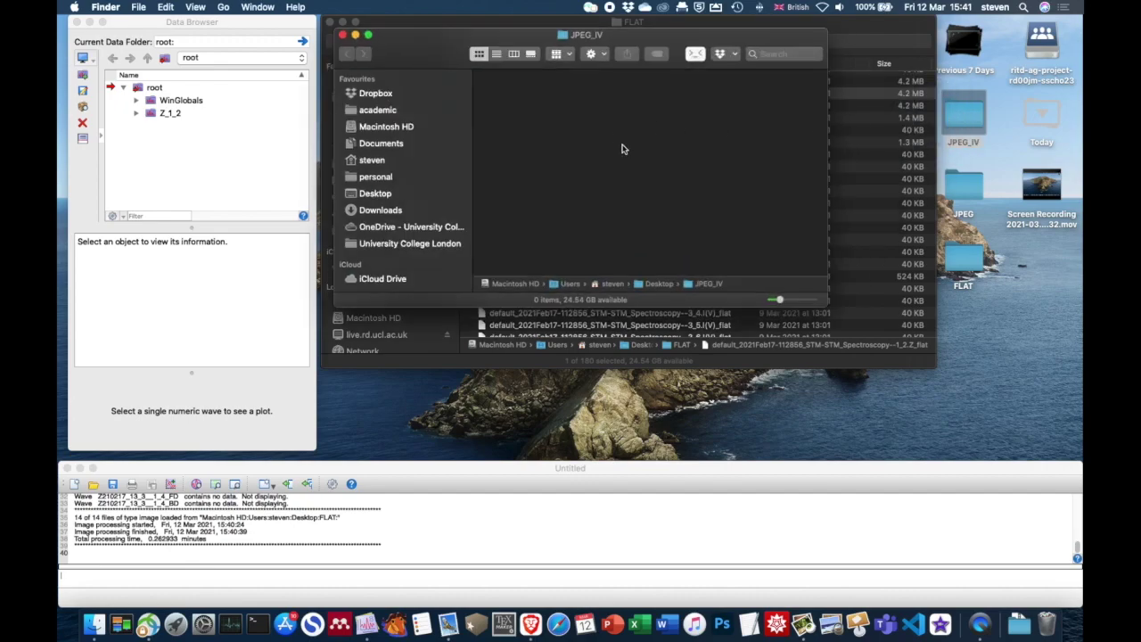
drag(826, 305, 891, 397)
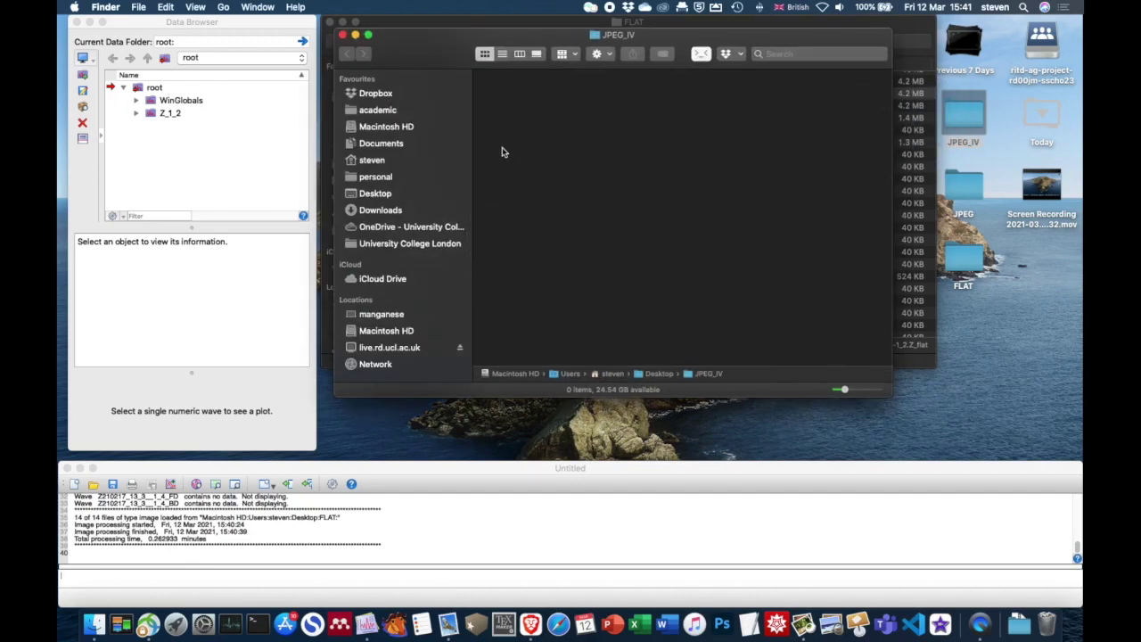
click(343, 34)
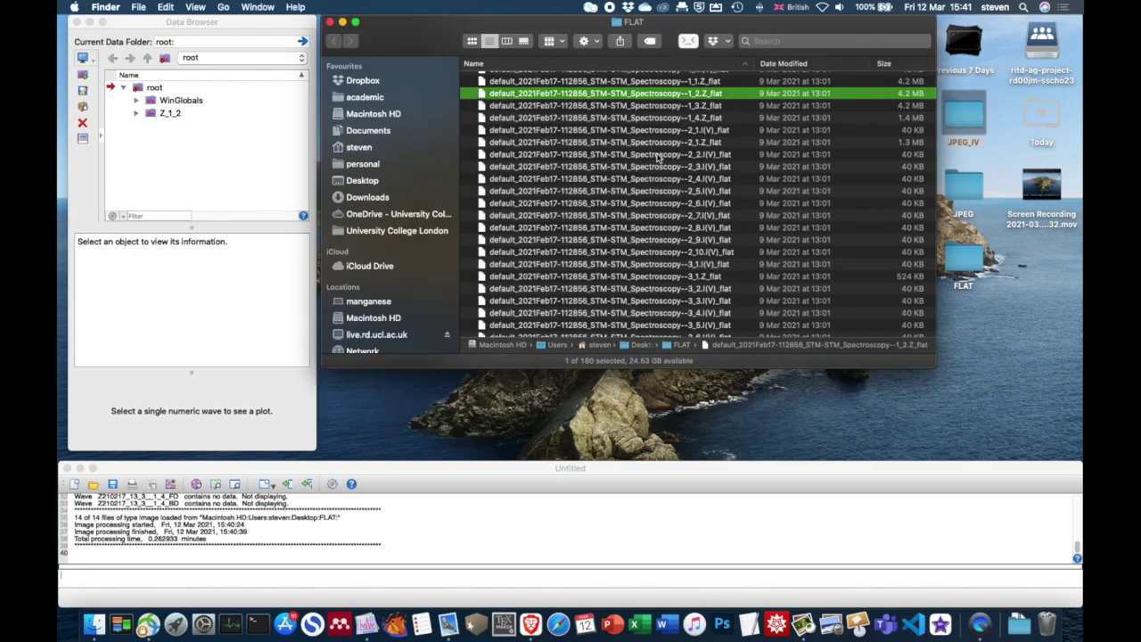
- Close the FLAT folder window and reopen the Desktop JPEG folder
click(331, 22)
click(852, 186)
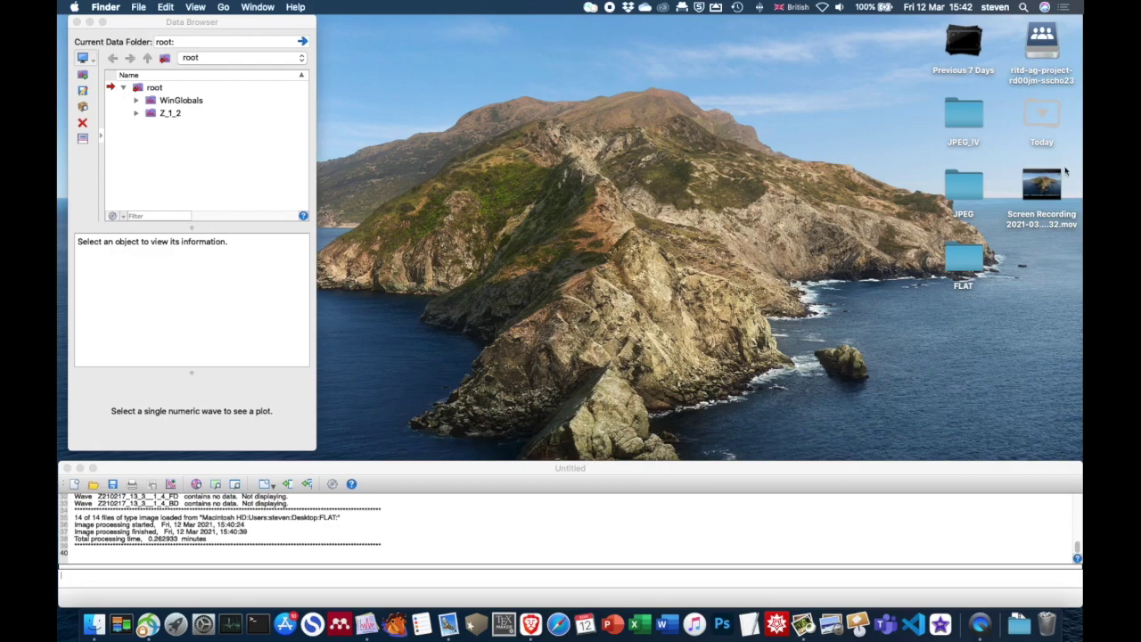
double_click(963, 185)
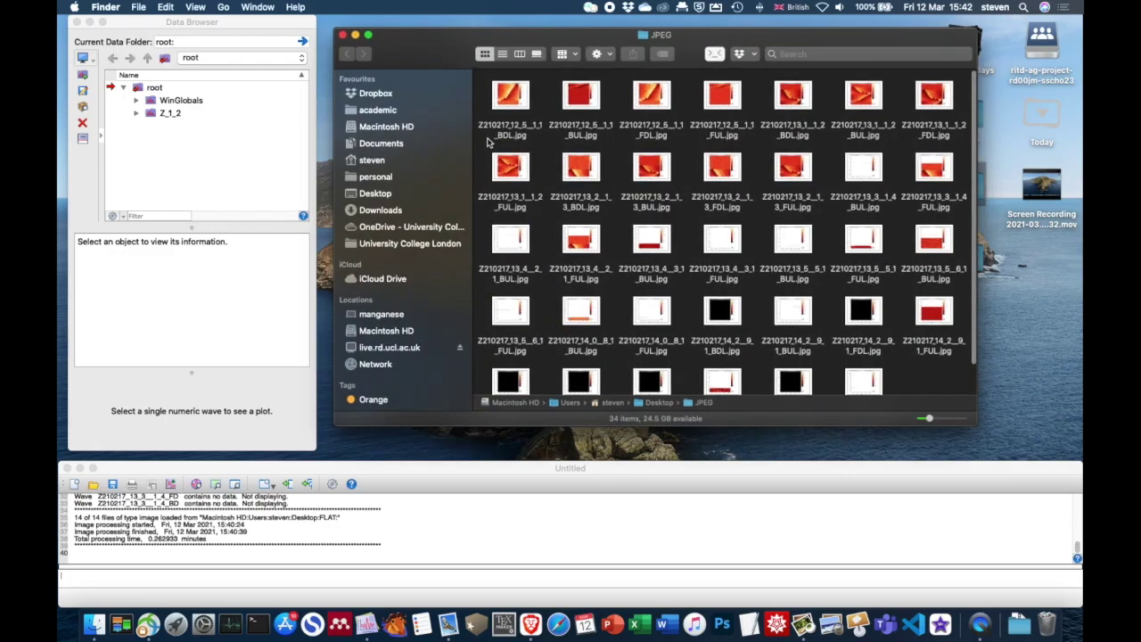